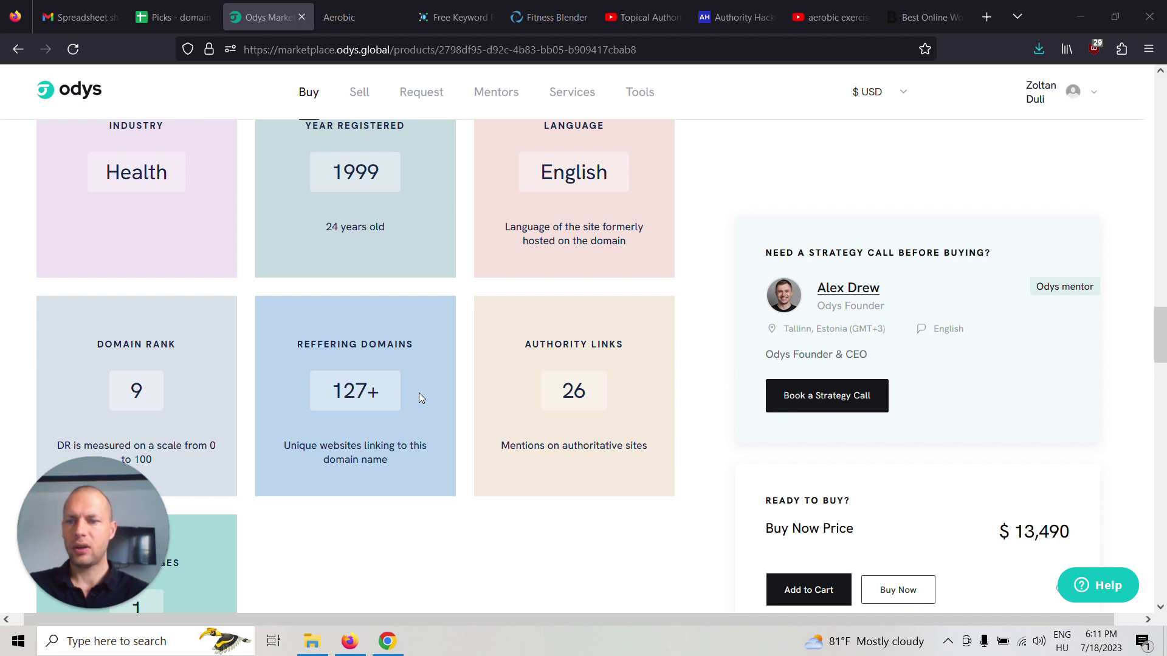
scroll(419, 397, up, 1)
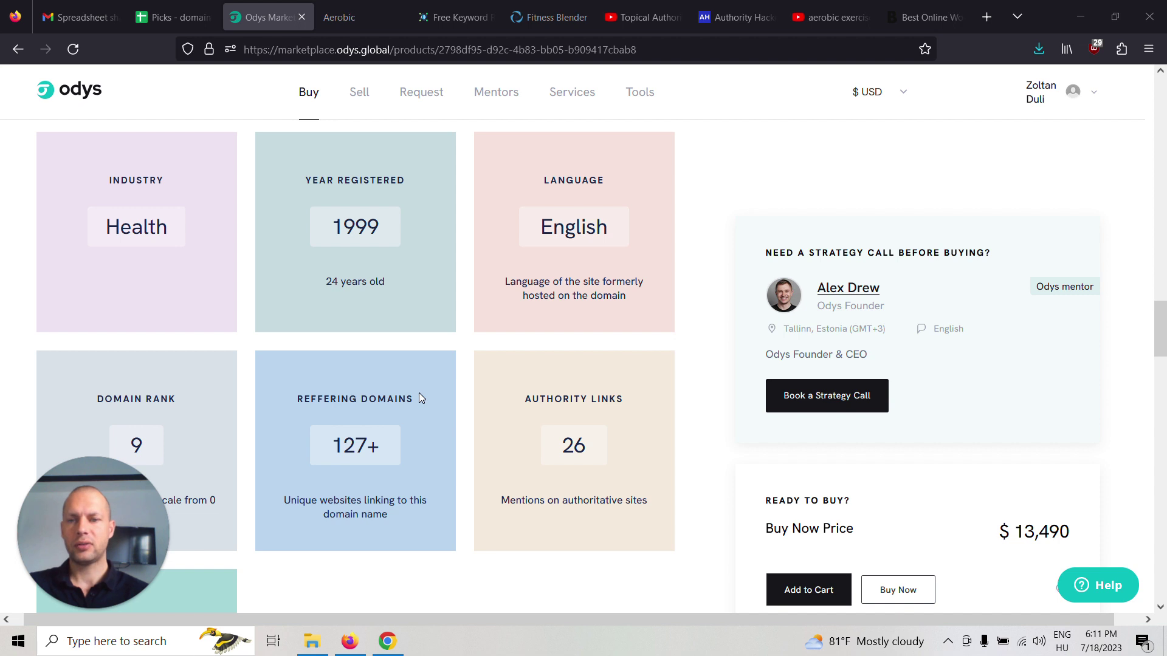
scroll(418, 397, up, 5)
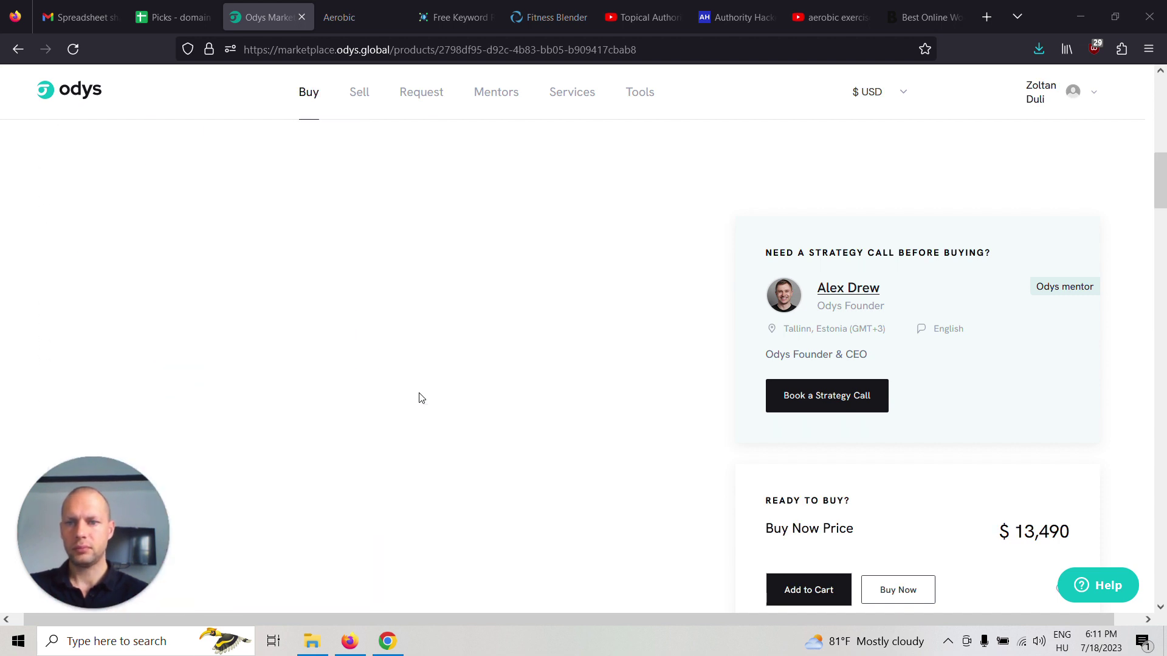
Step: Review the March 16, 2013 Wayback Machine capture of the aerobic.org homepage
click(343, 7)
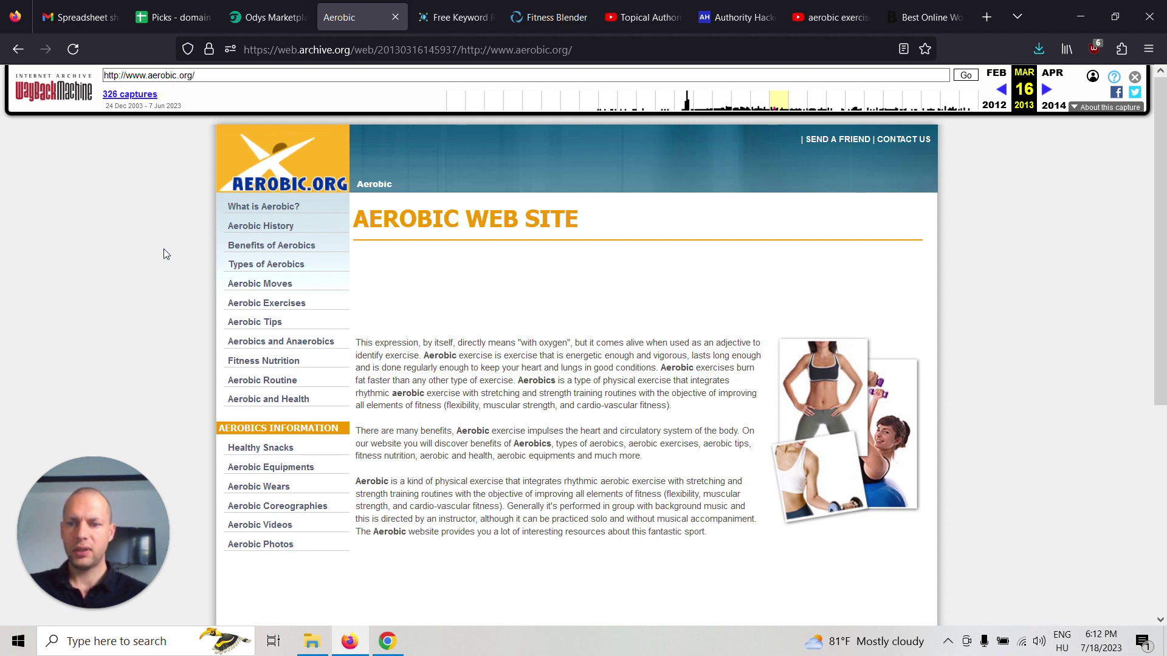
scroll(164, 253, down, 2)
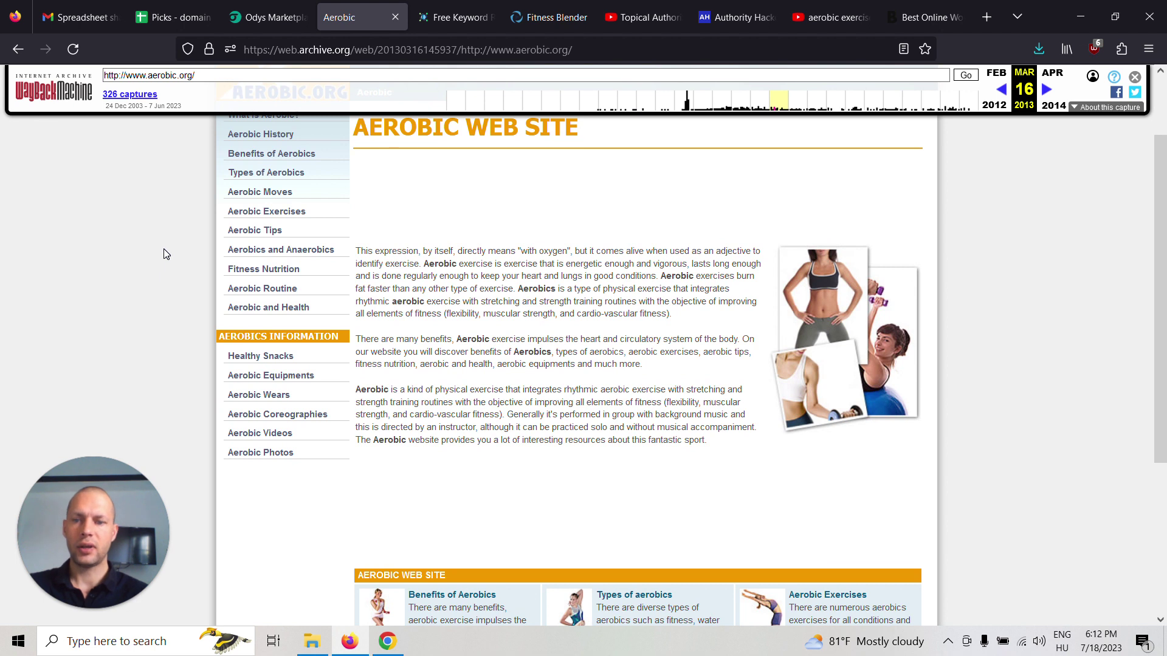
scroll(163, 254, down, 2)
scroll(163, 253, down, 3)
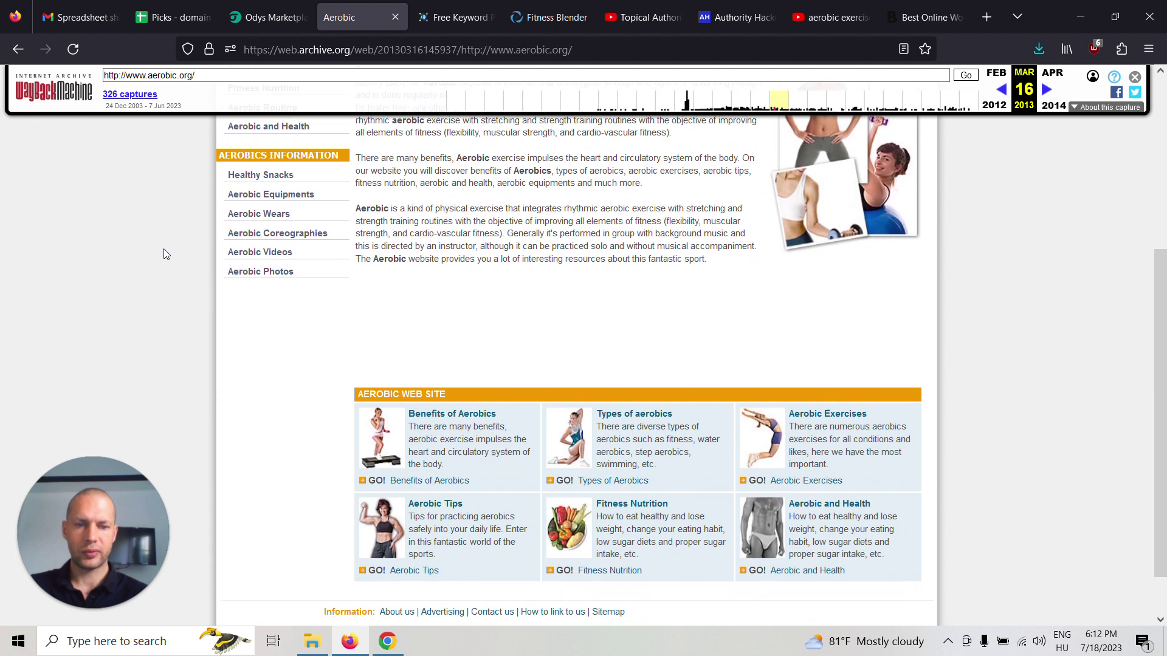
scroll(163, 253, up, 3)
scroll(163, 254, up, 3)
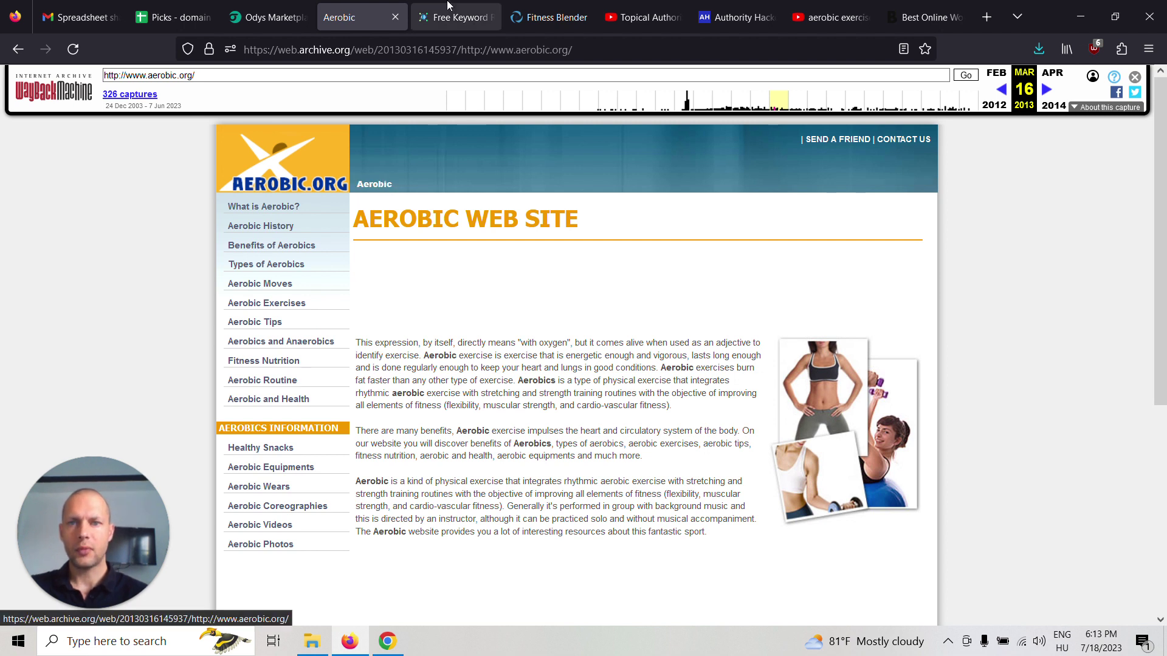
click(447, 7)
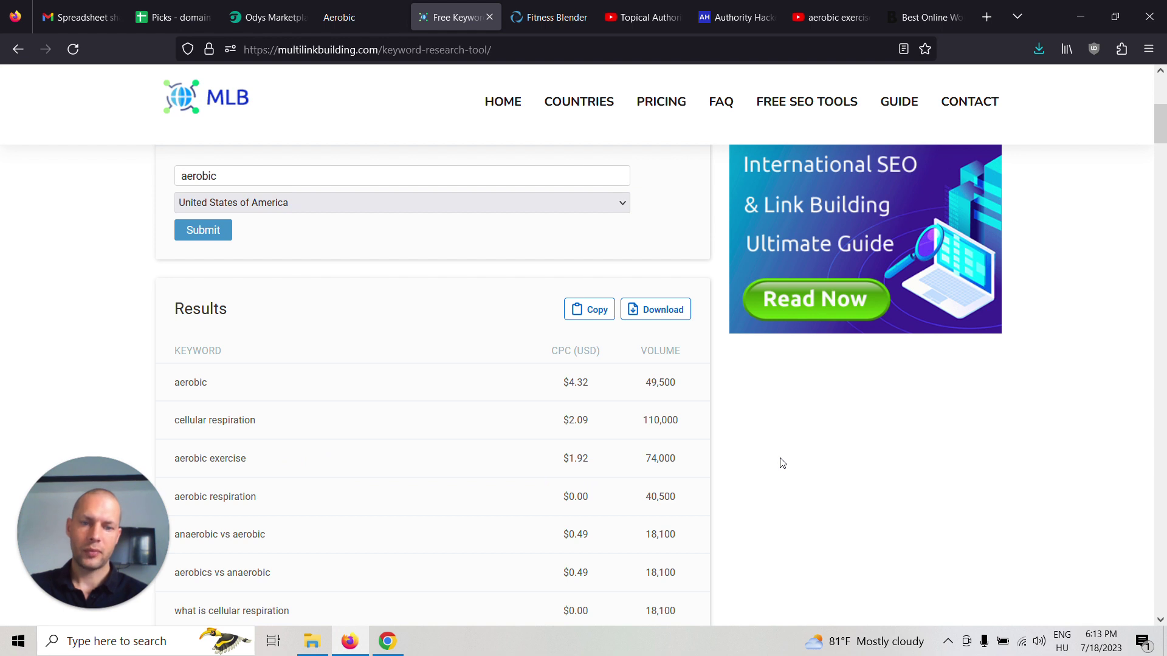
scroll(780, 463, down, 2)
scroll(588, 427, down, 2)
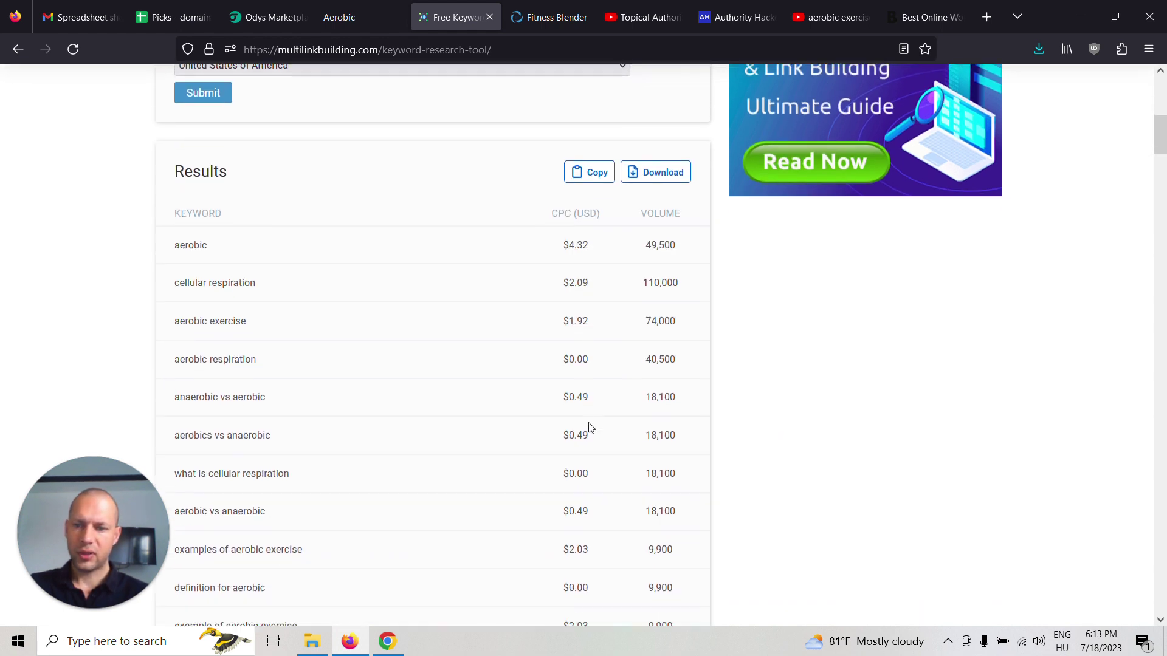
scroll(589, 428, down, 3)
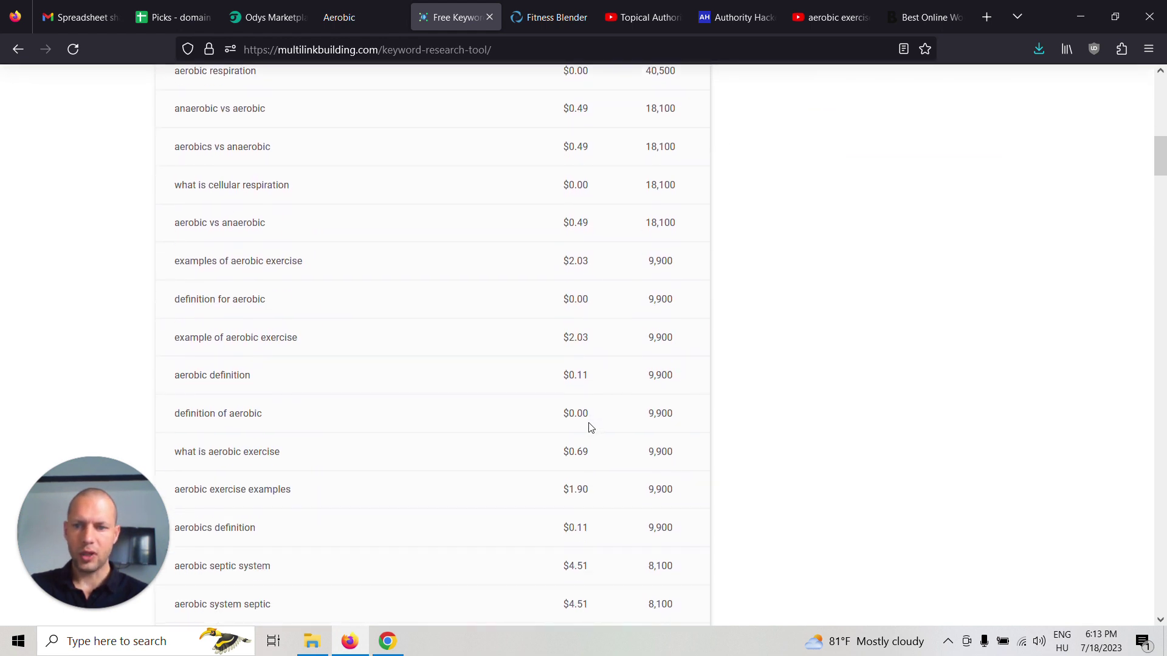
scroll(588, 426, down, 3)
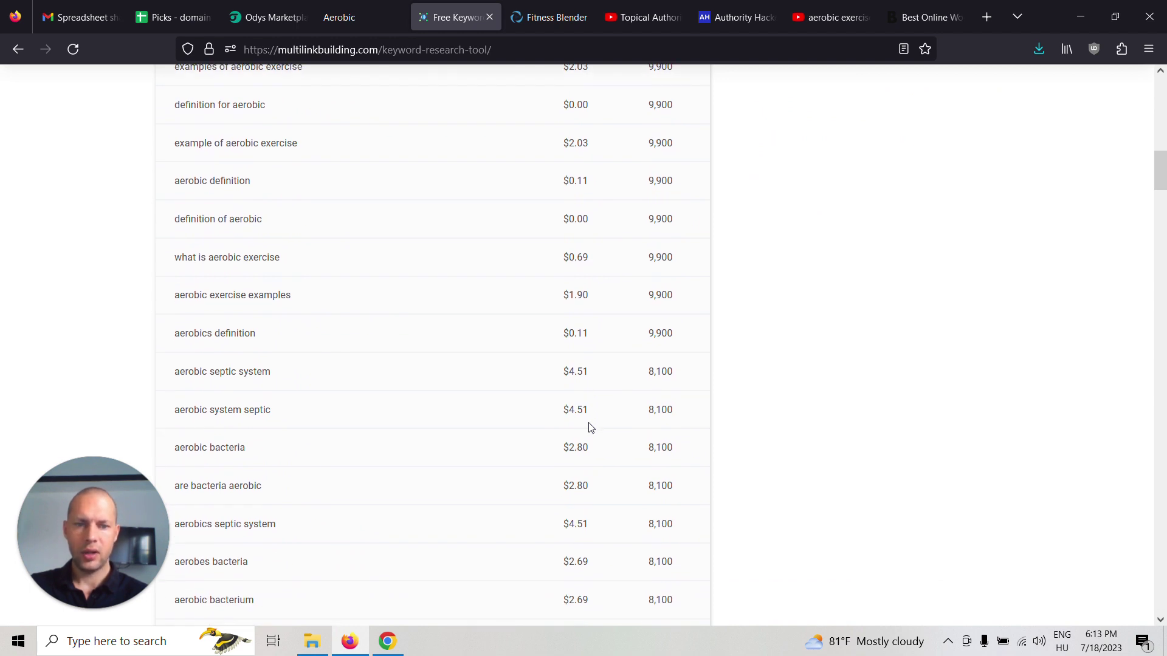
scroll(588, 427, down, 3)
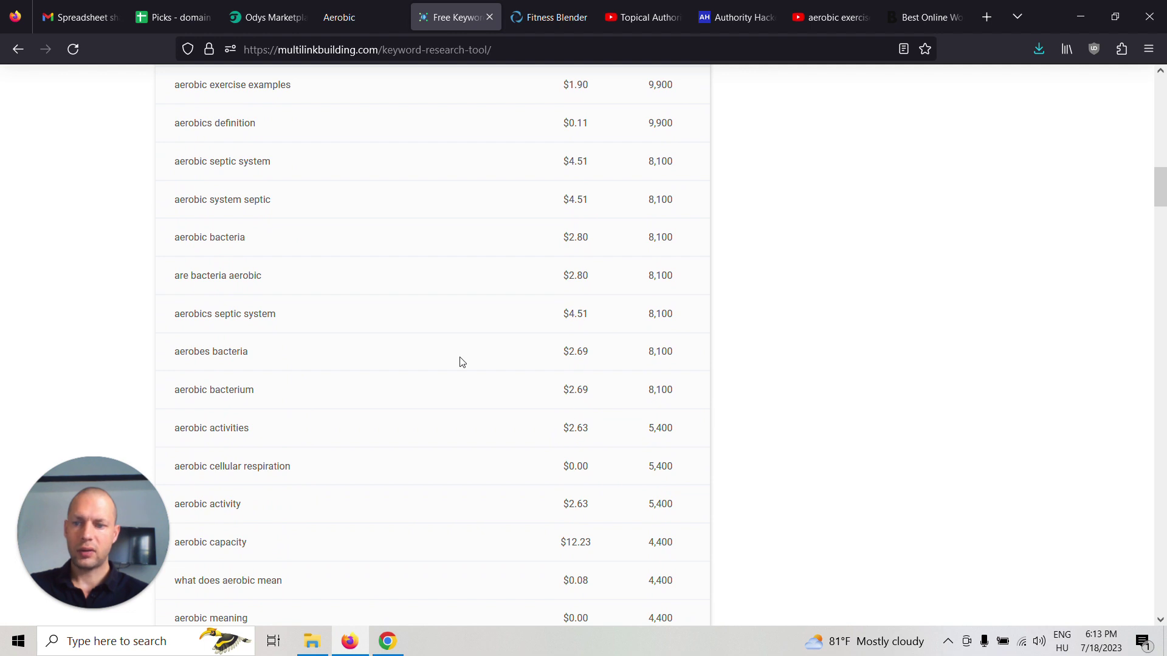
scroll(460, 362, up, 5)
scroll(461, 362, up, 3)
scroll(461, 362, up, 2)
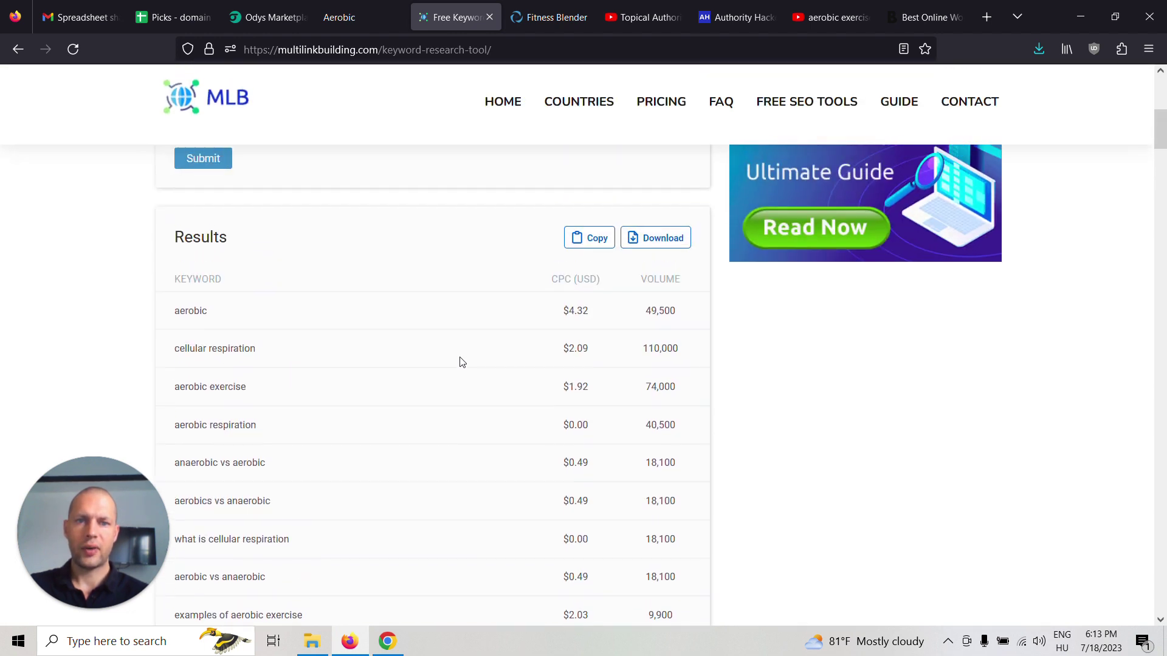
scroll(460, 362, up, 4)
scroll(461, 362, up, 2)
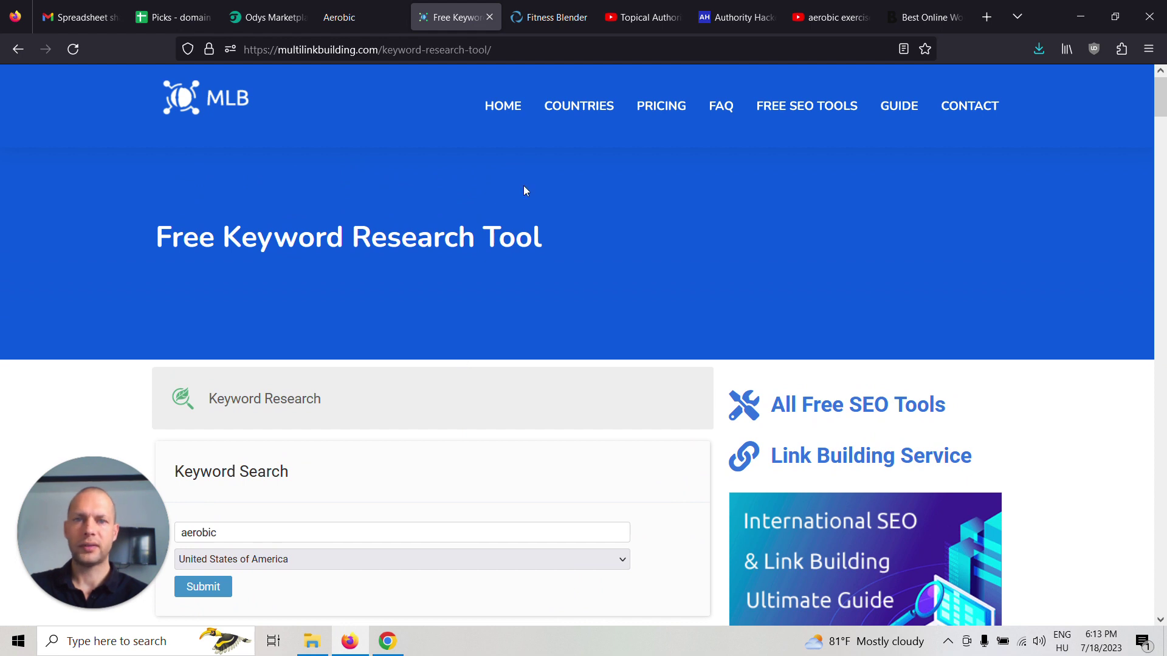
Step: Review the 'aerobic' US keyword results: 49,500 monthly searches at $4.32 CPC
click(539, 7)
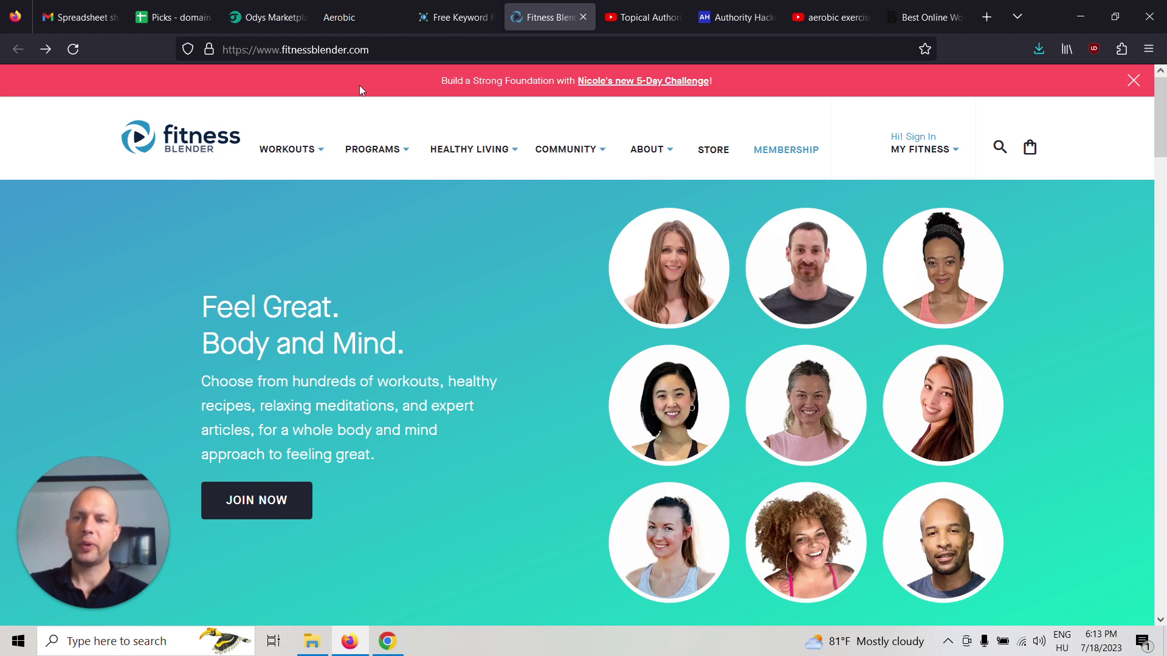
mouse_move(288, 149)
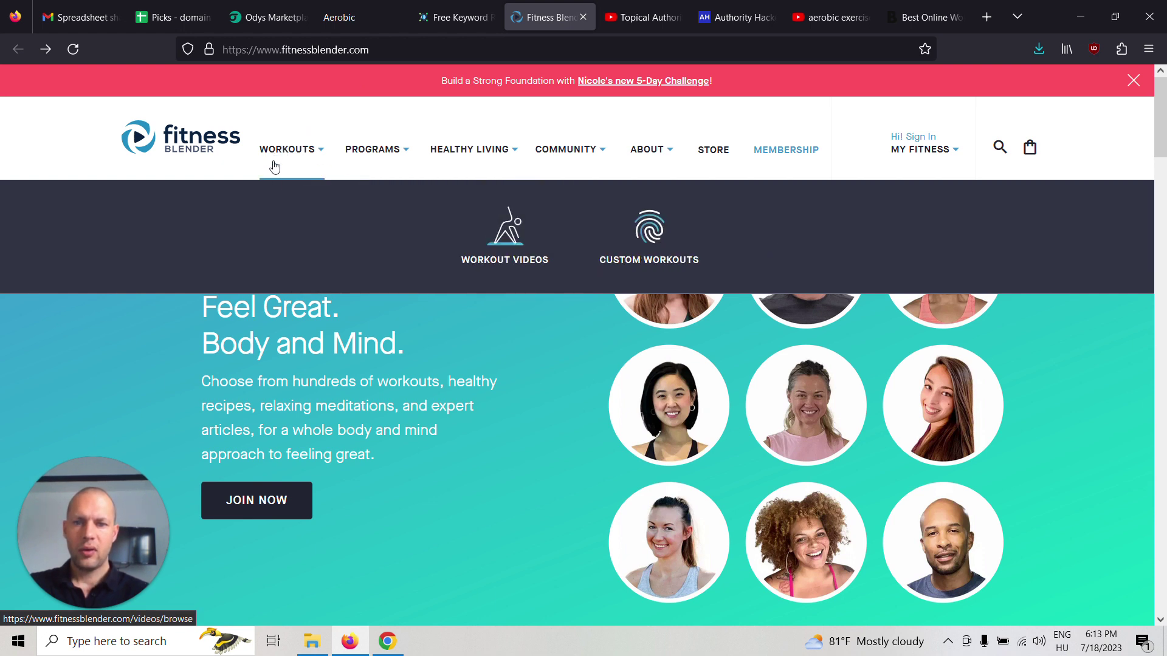
Step: Browse Fitness Blender's workout videos and paid programs, glancing at YouTube aerobic results, then return home
click(492, 263)
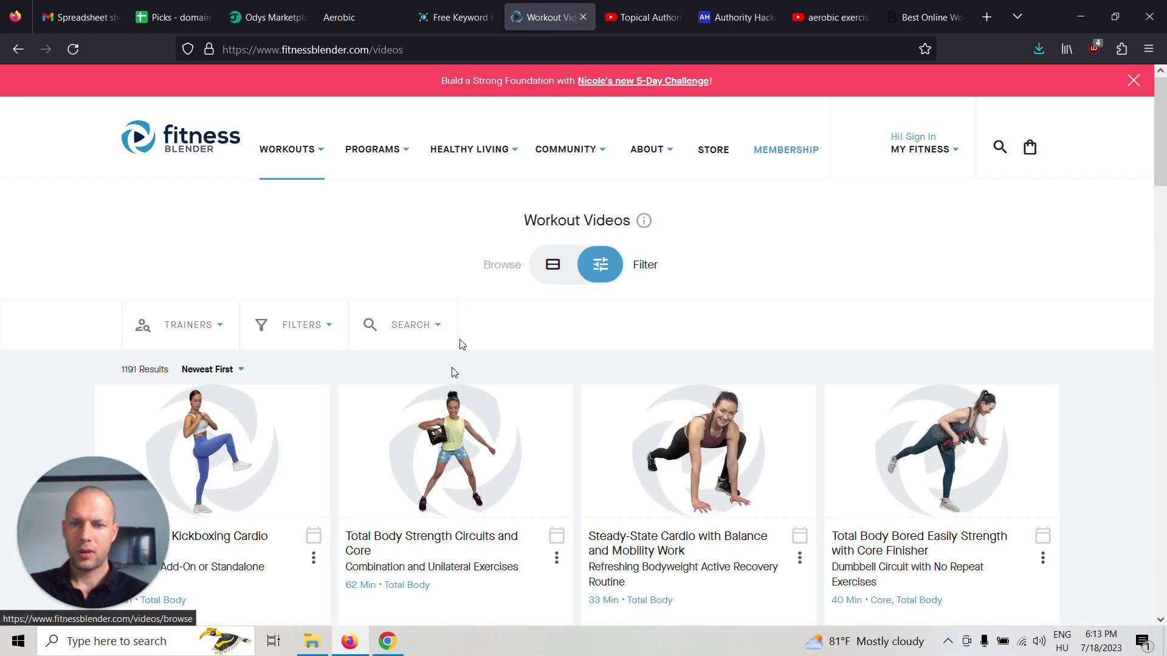
scroll(459, 344, down, 2)
scroll(451, 373, down, 1)
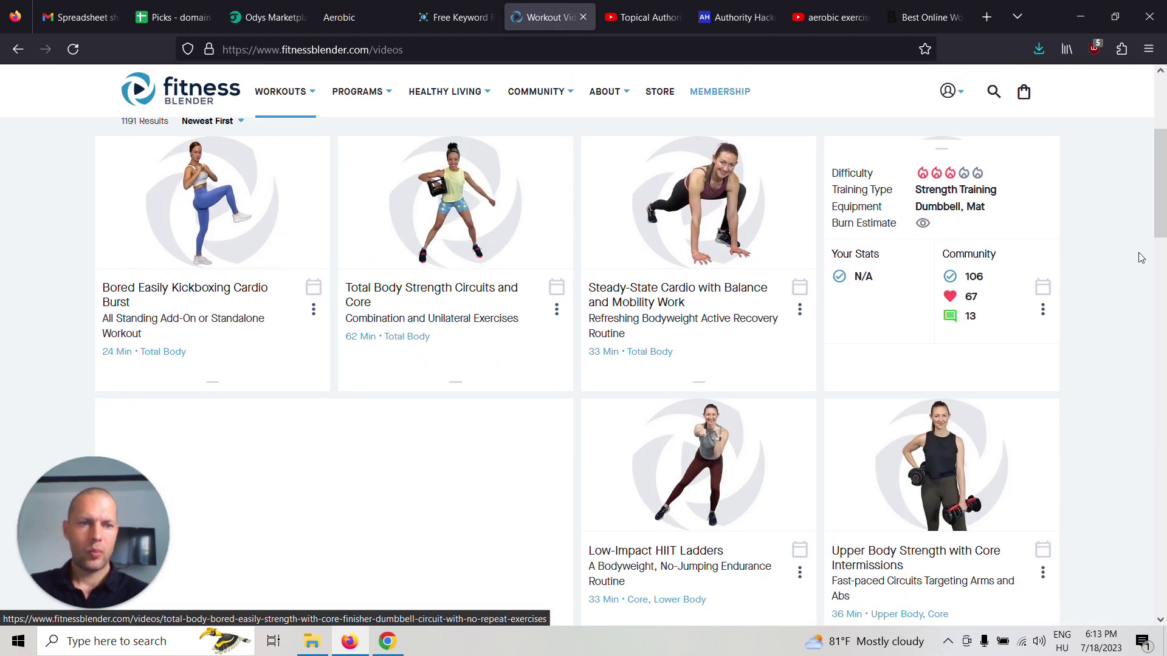
click(816, 6)
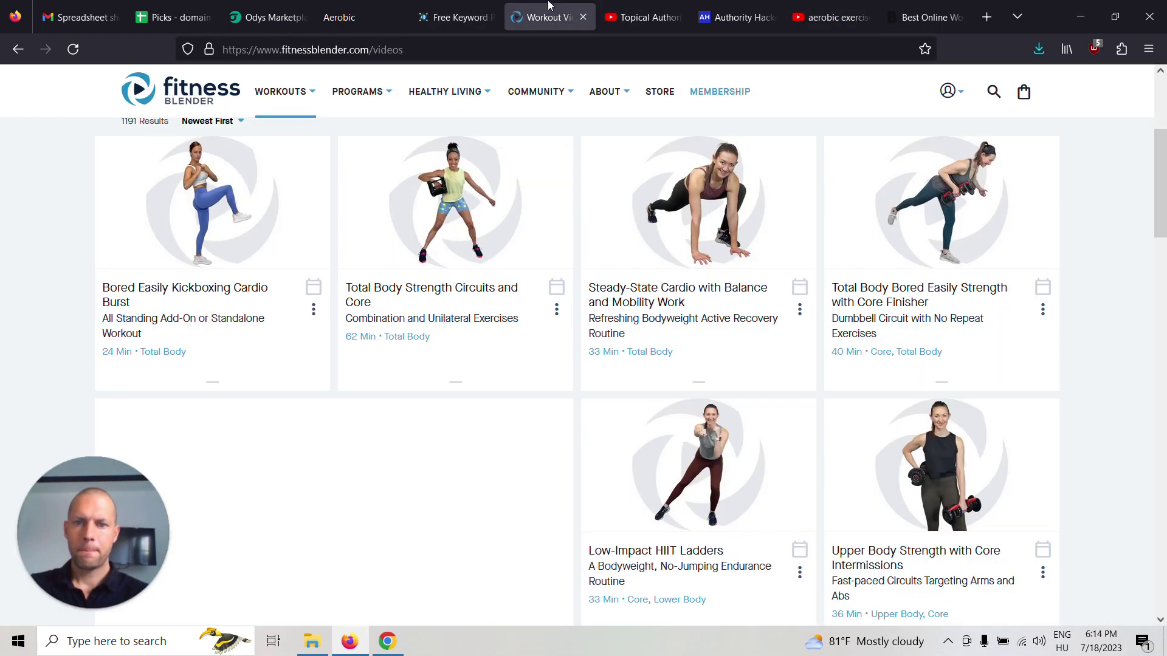
click(545, 12)
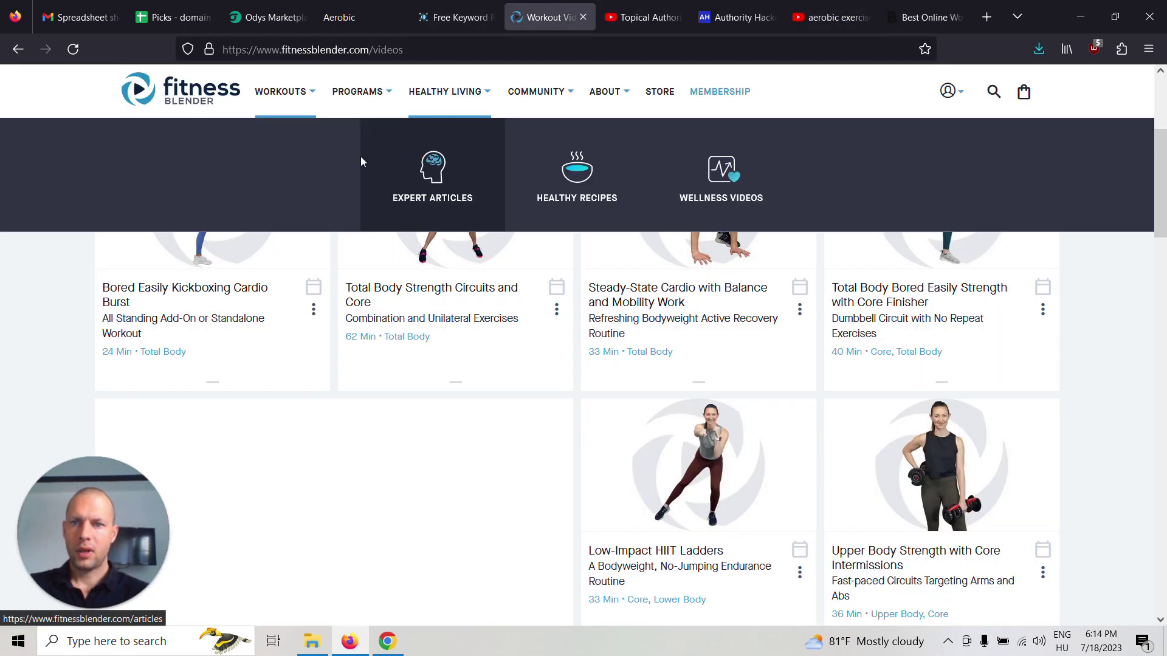
mouse_move(358, 91)
click(365, 175)
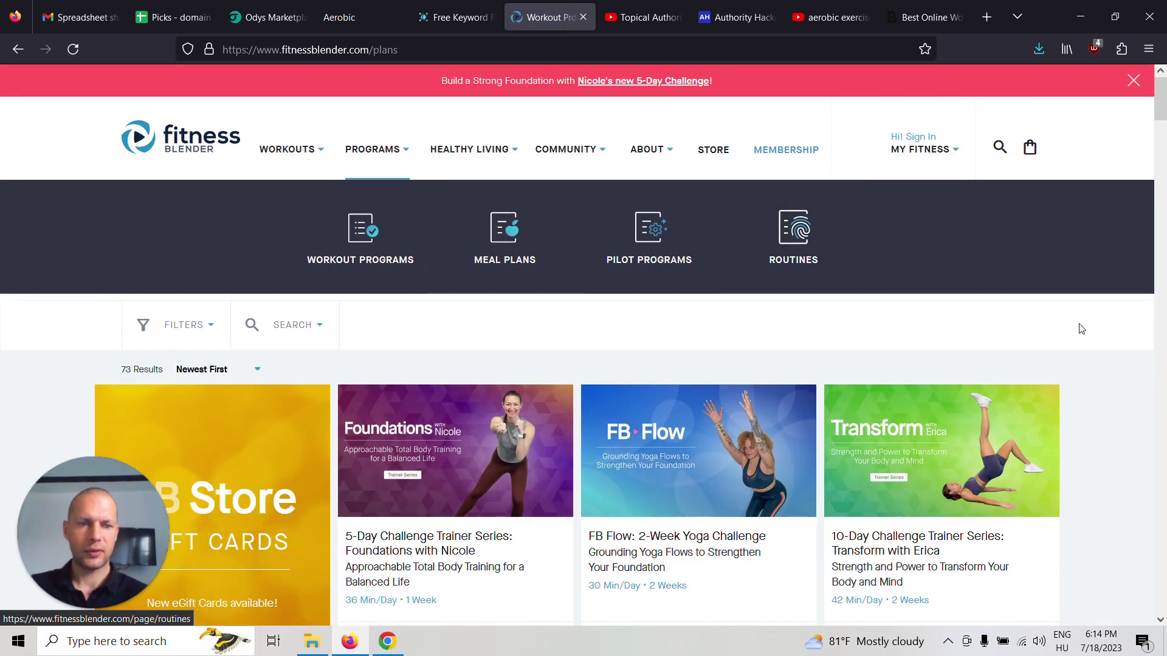
scroll(1148, 354, down, 3)
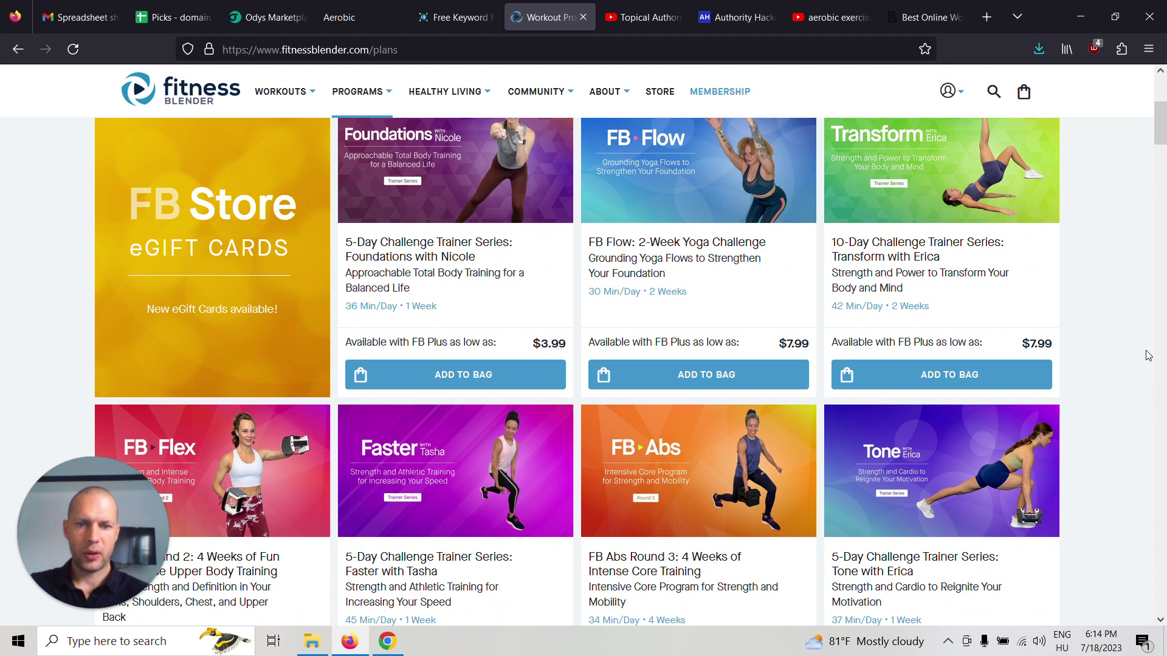
scroll(1148, 356, down, 1)
scroll(1147, 356, down, 1)
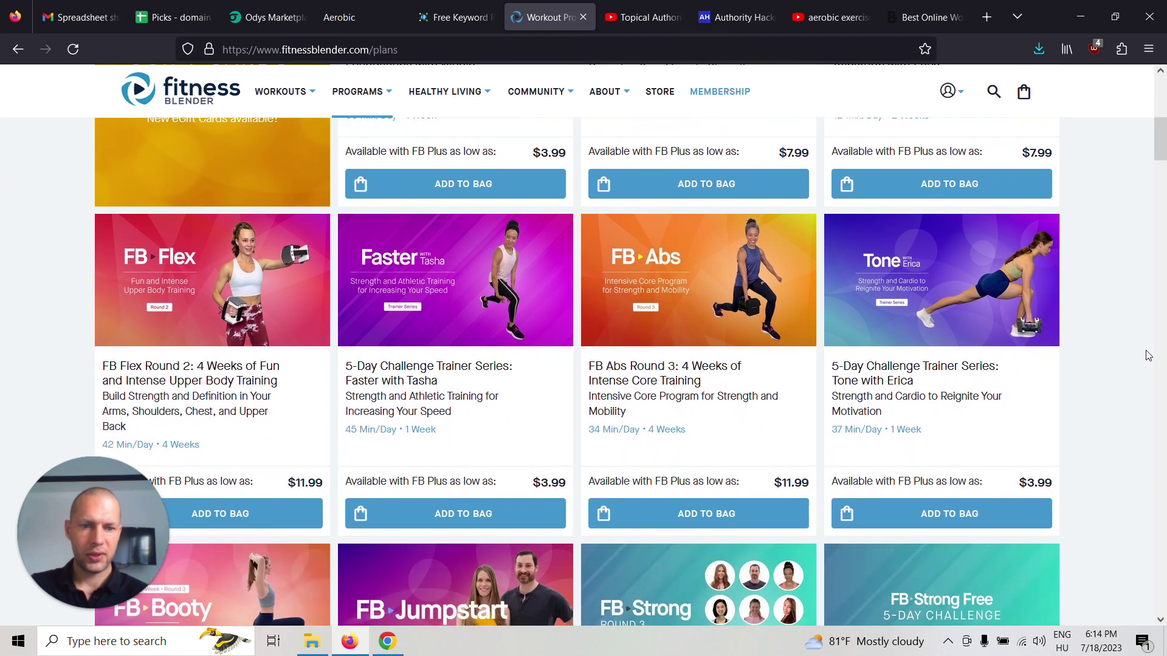
scroll(1148, 356, down, 3)
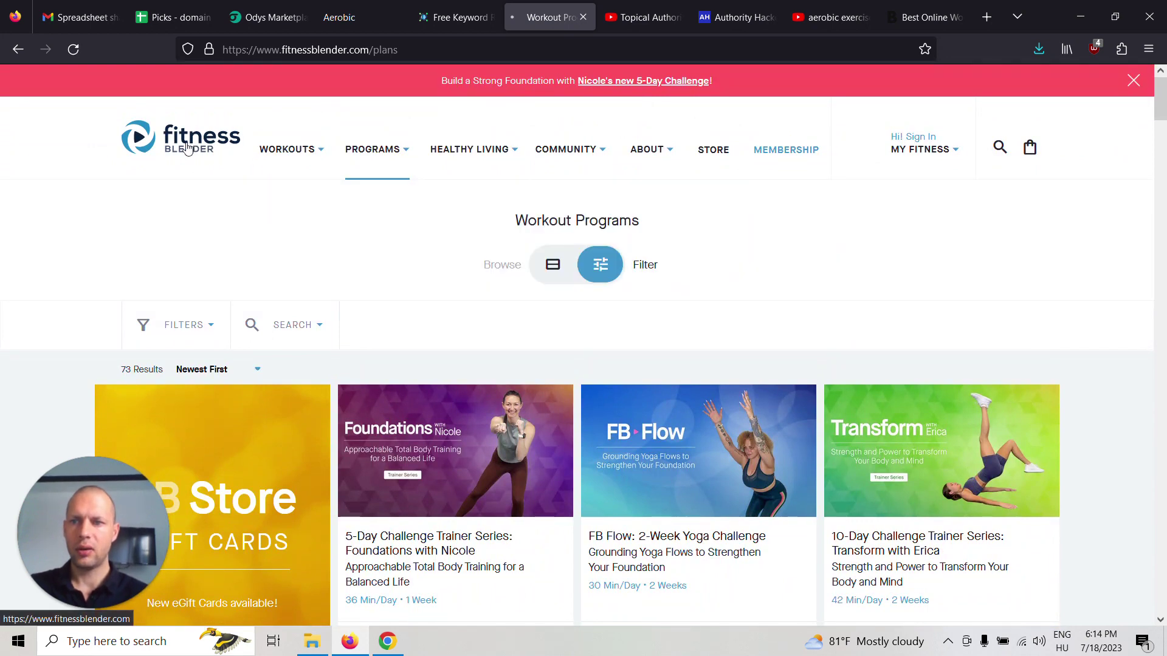
click(187, 149)
mouse_move(291, 149)
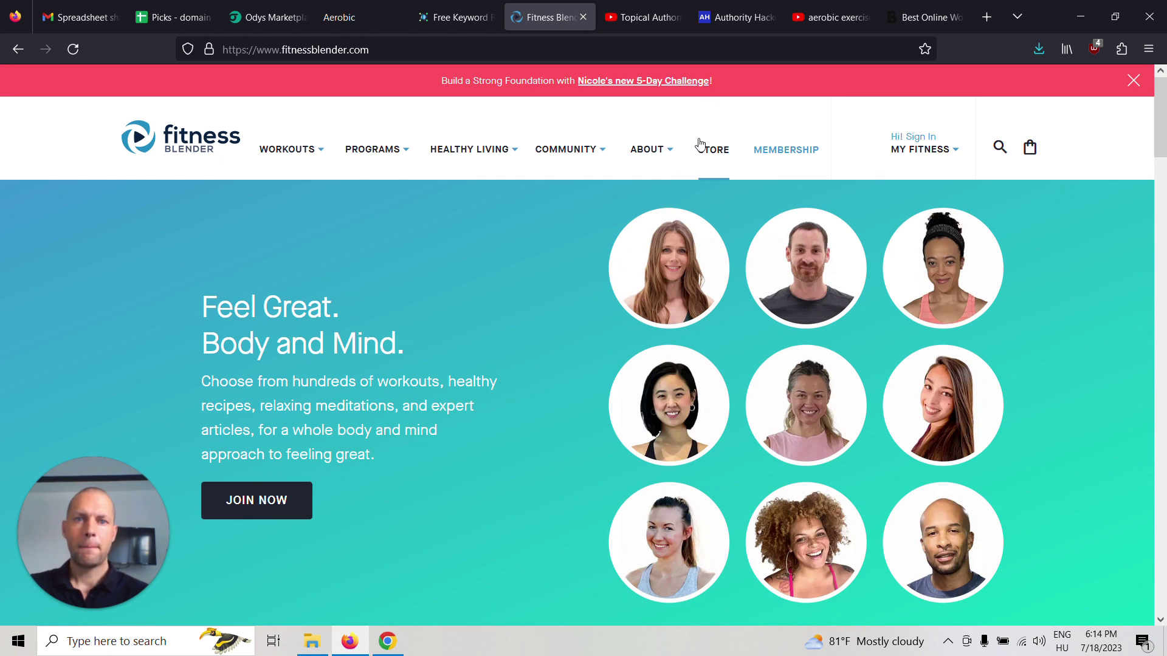
Step: Look over Authority Hacker's profitable-websites homepage, then reach the Koray Tugberk 300K traffic video
click(728, 16)
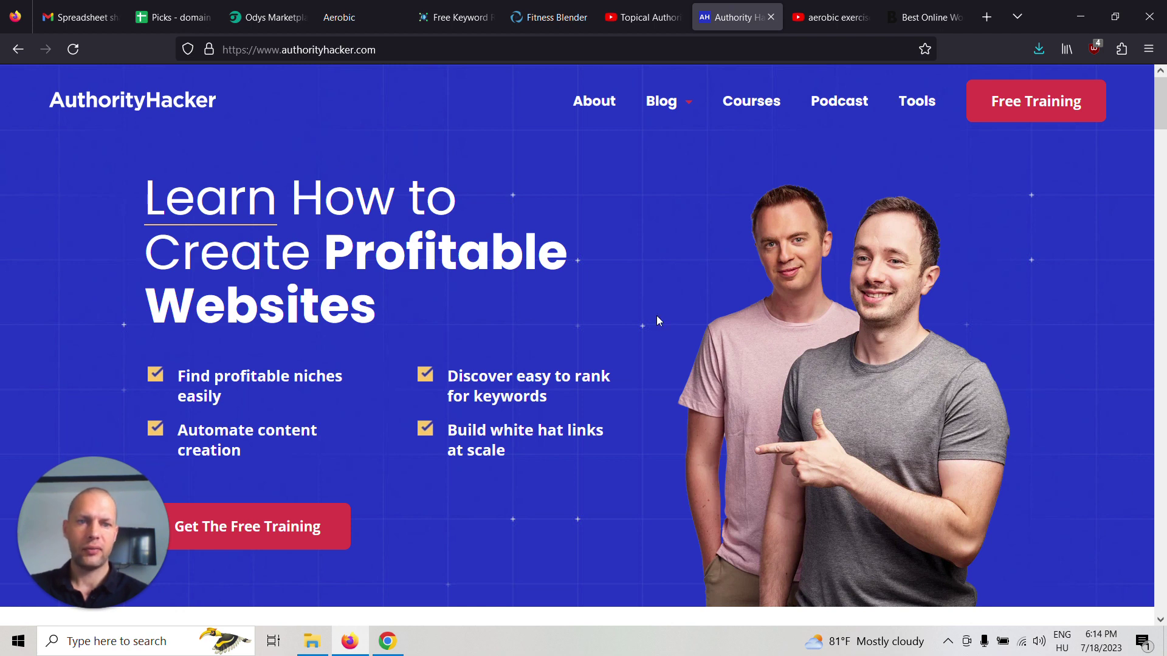
scroll(657, 319, down, 1)
scroll(657, 319, up, 1)
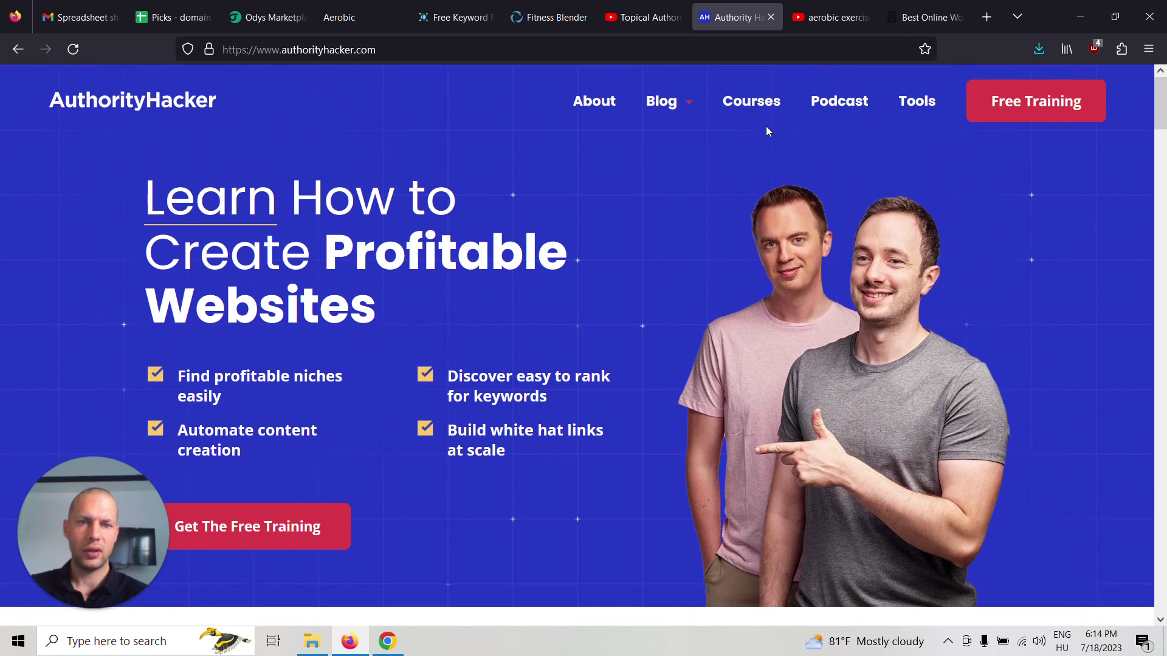
click(637, 6)
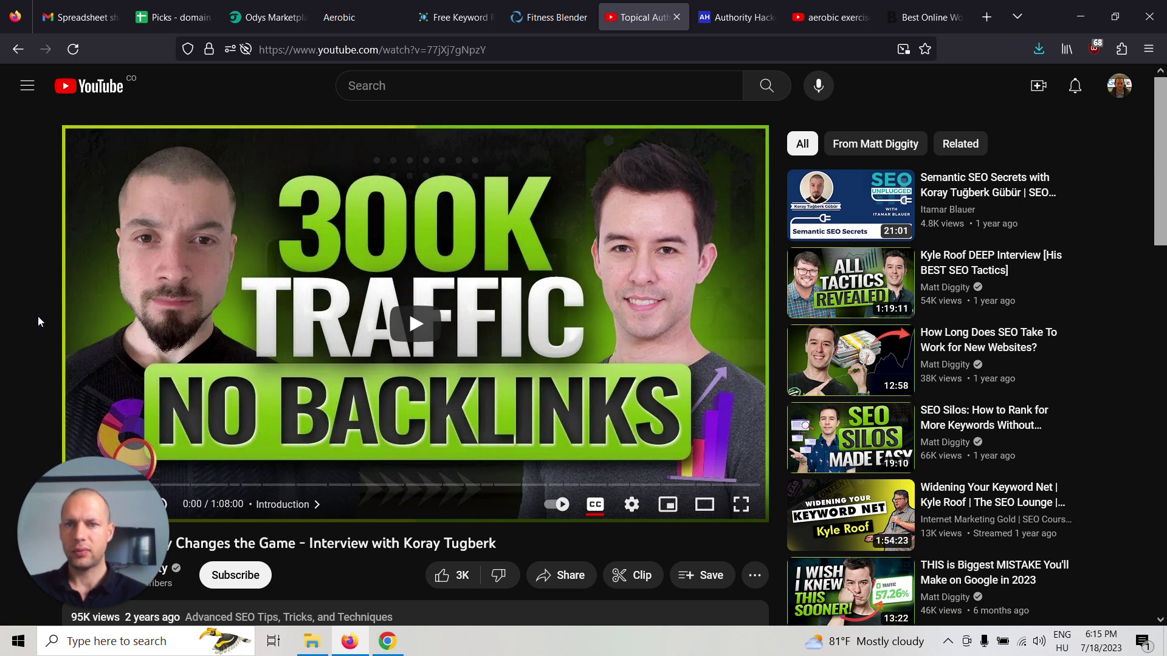
Step: Pass through the Fitness Blender and YouTube 'aerobic exercise' tabs to Byrdie's Best Online Workouts
click(558, 7)
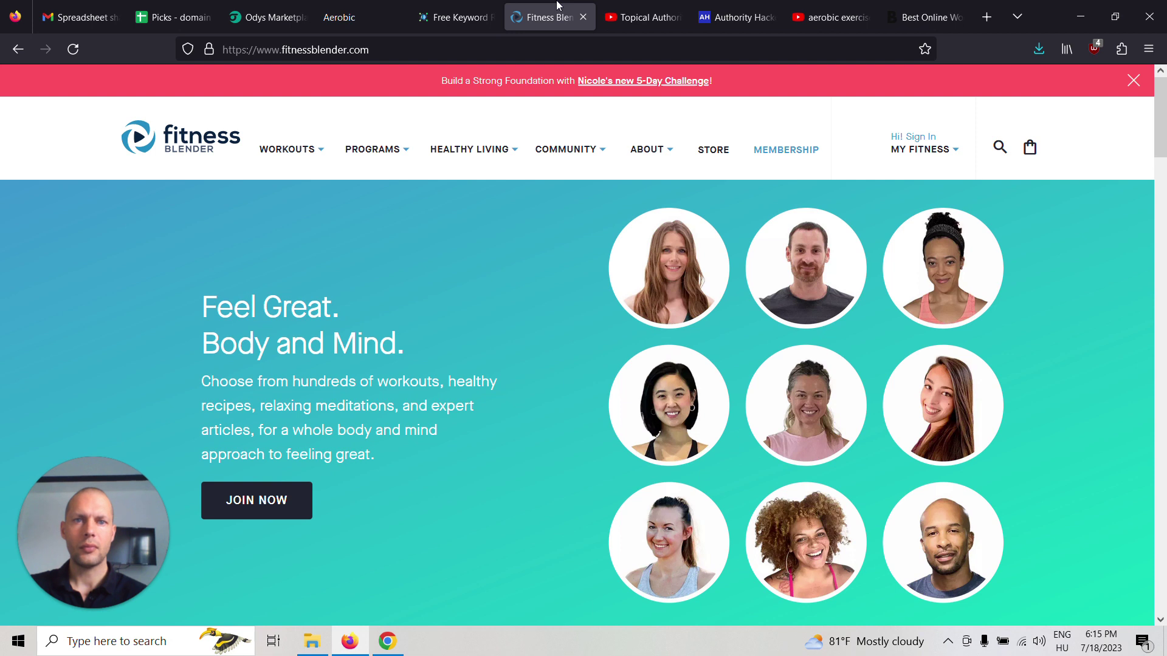
click(829, 10)
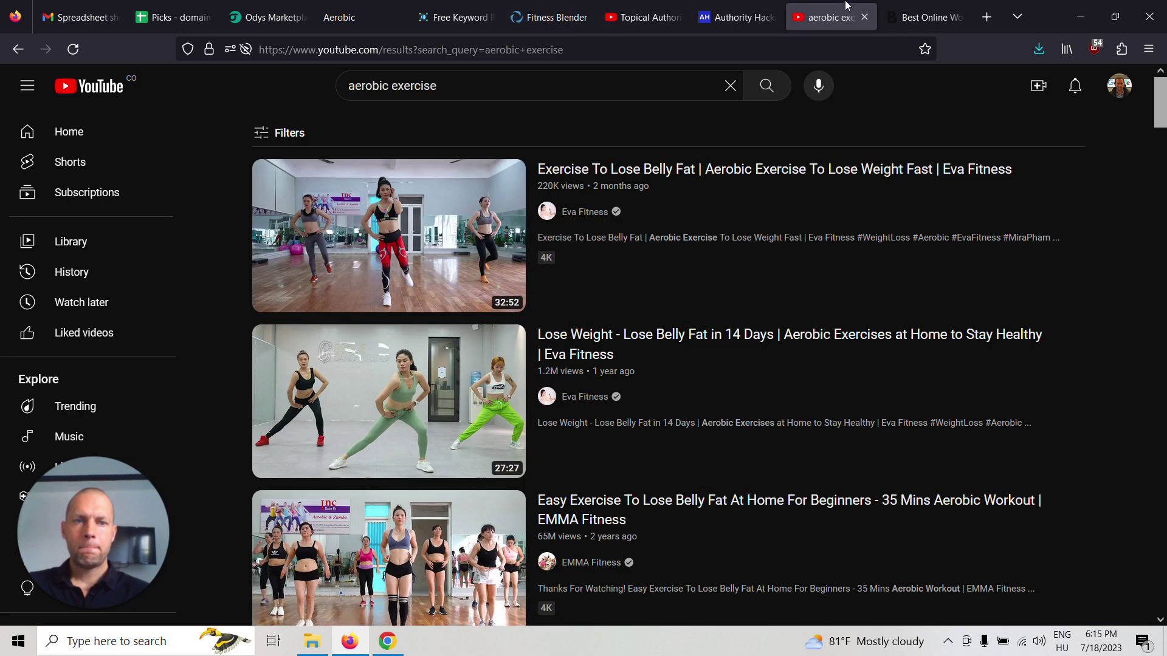
click(945, 8)
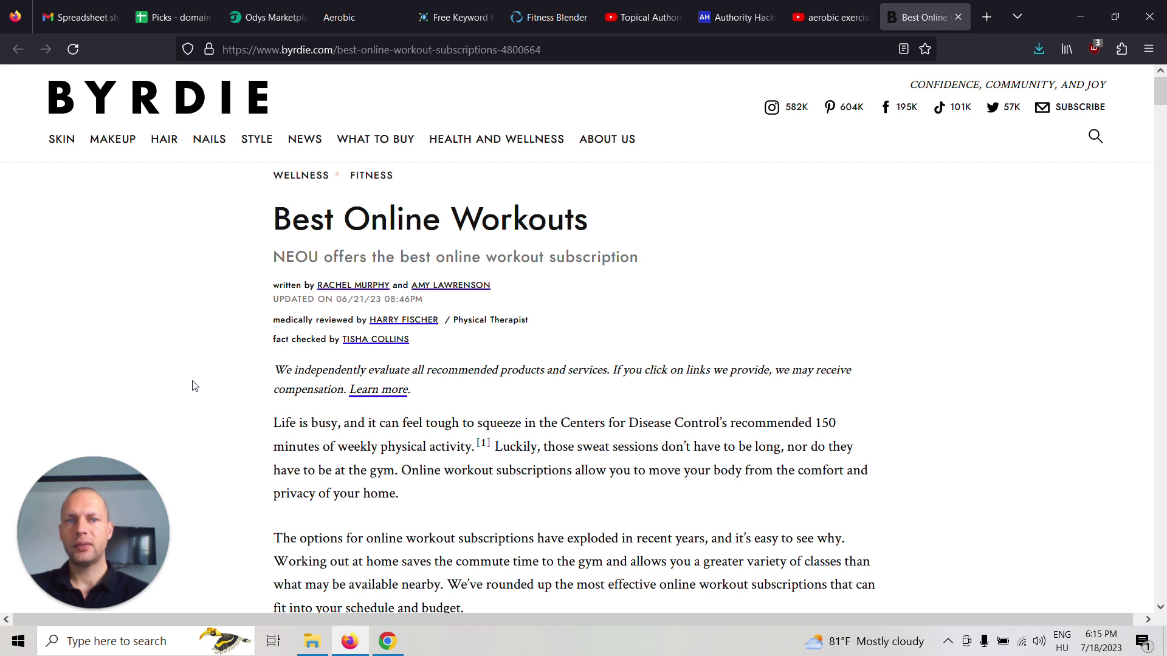
scroll(193, 386, down, 3)
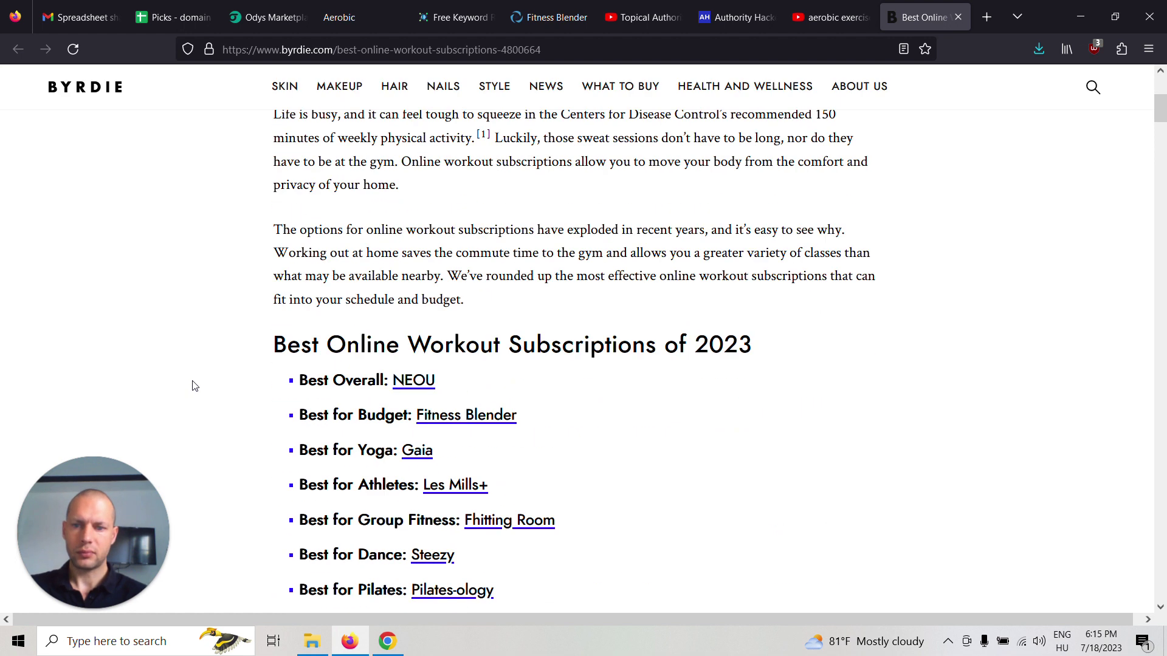
scroll(192, 385, down, 1)
scroll(192, 386, down, 2)
scroll(193, 386, down, 2)
scroll(193, 386, down, 1)
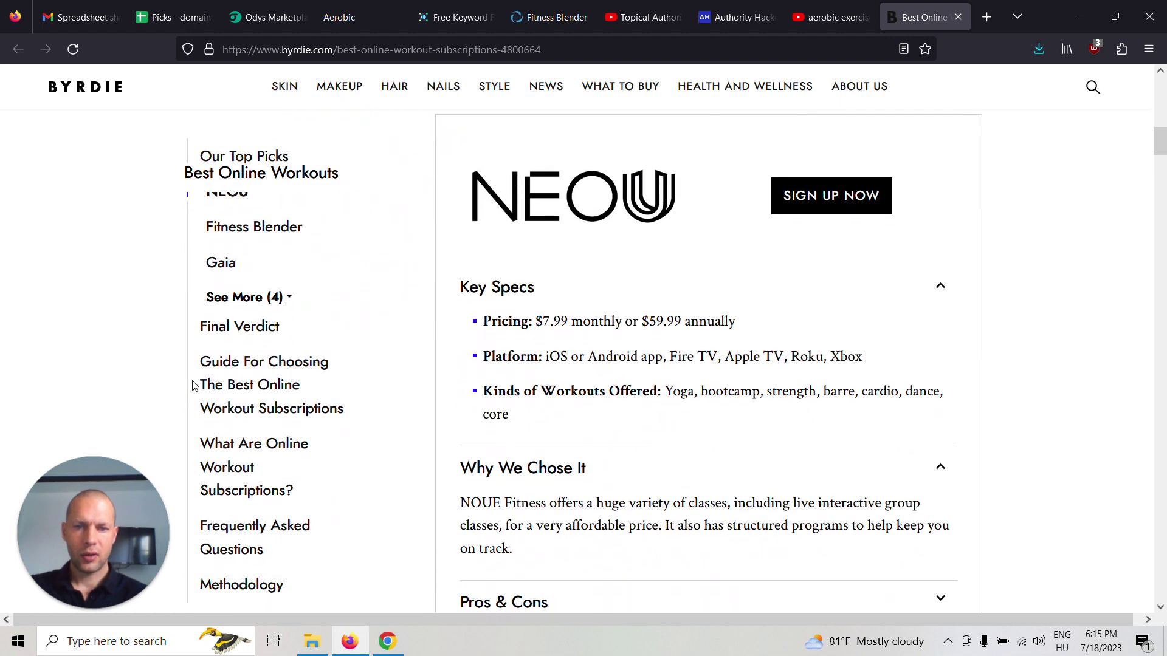
scroll(195, 383, up, 1)
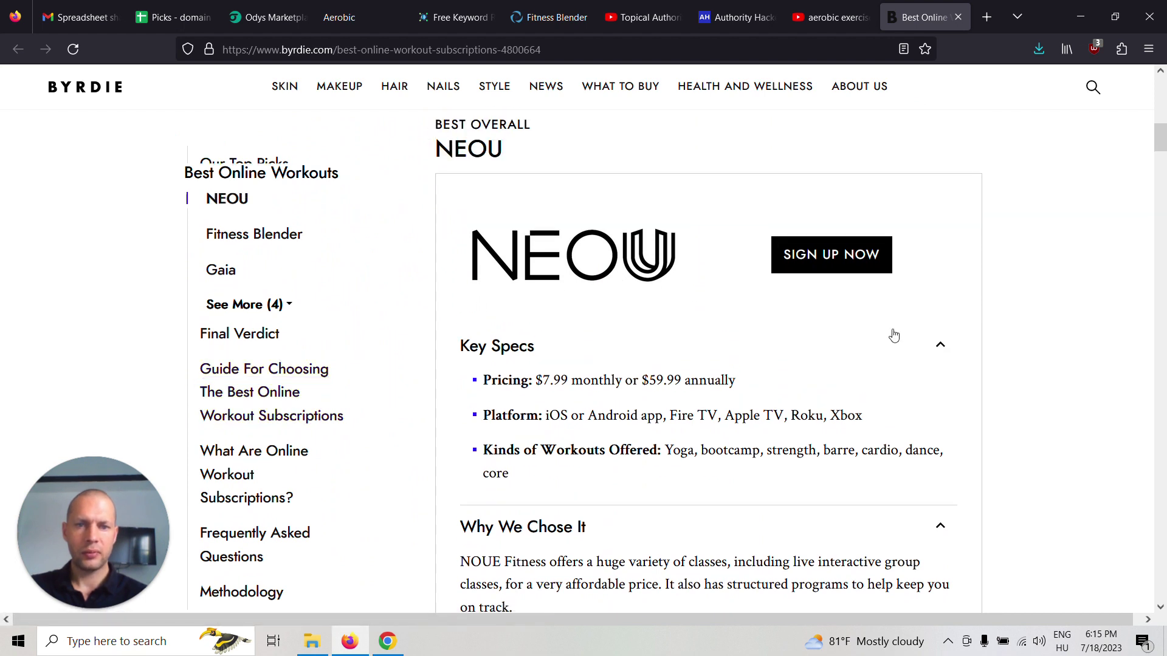
scroll(1094, 325, down, 2)
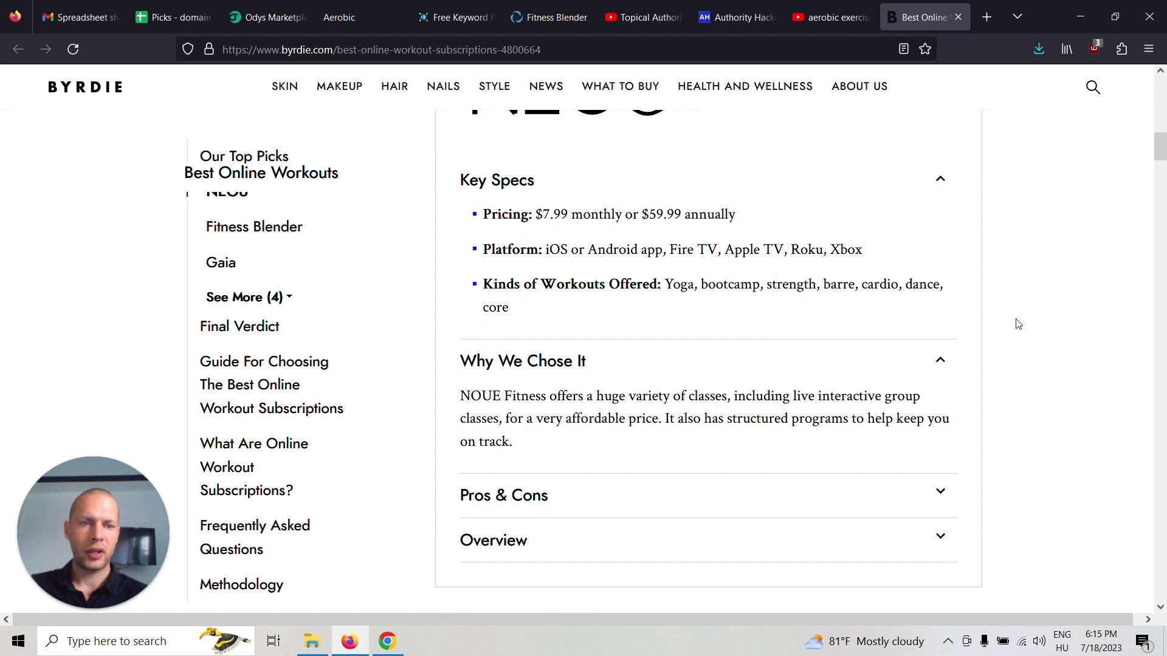
scroll(1018, 323, down, 5)
scroll(1018, 323, down, 1)
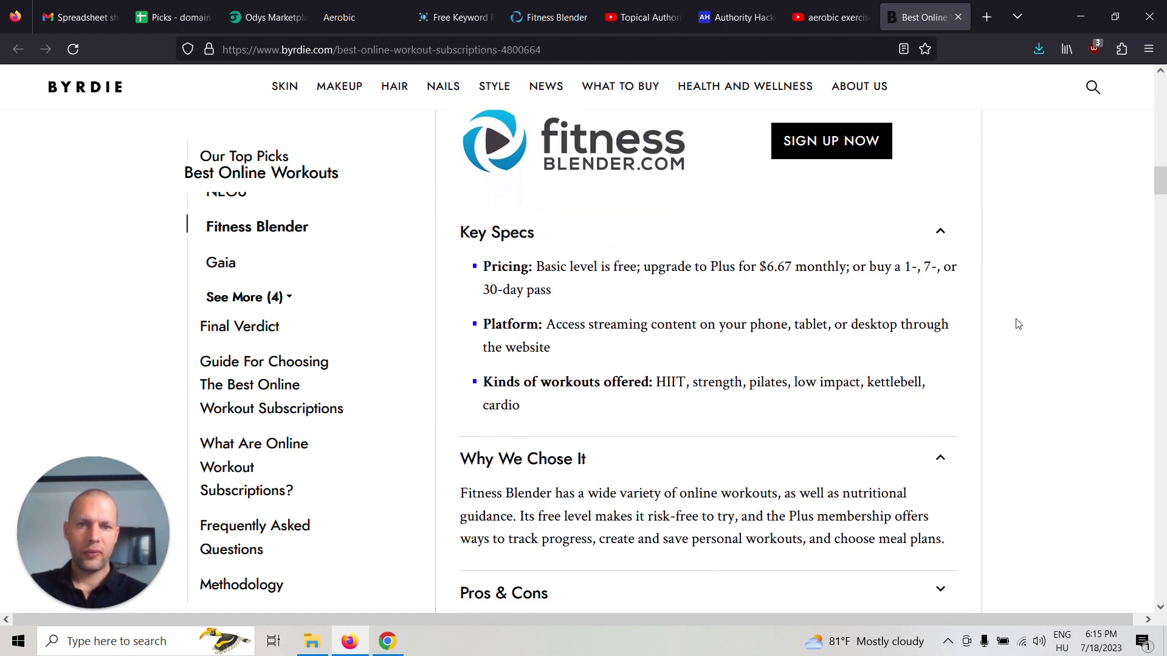
Step: Review Byrdie's subscription picks, led by NEOU, then bring up ClickBank's Exercise & Fitness offers
click(532, 5)
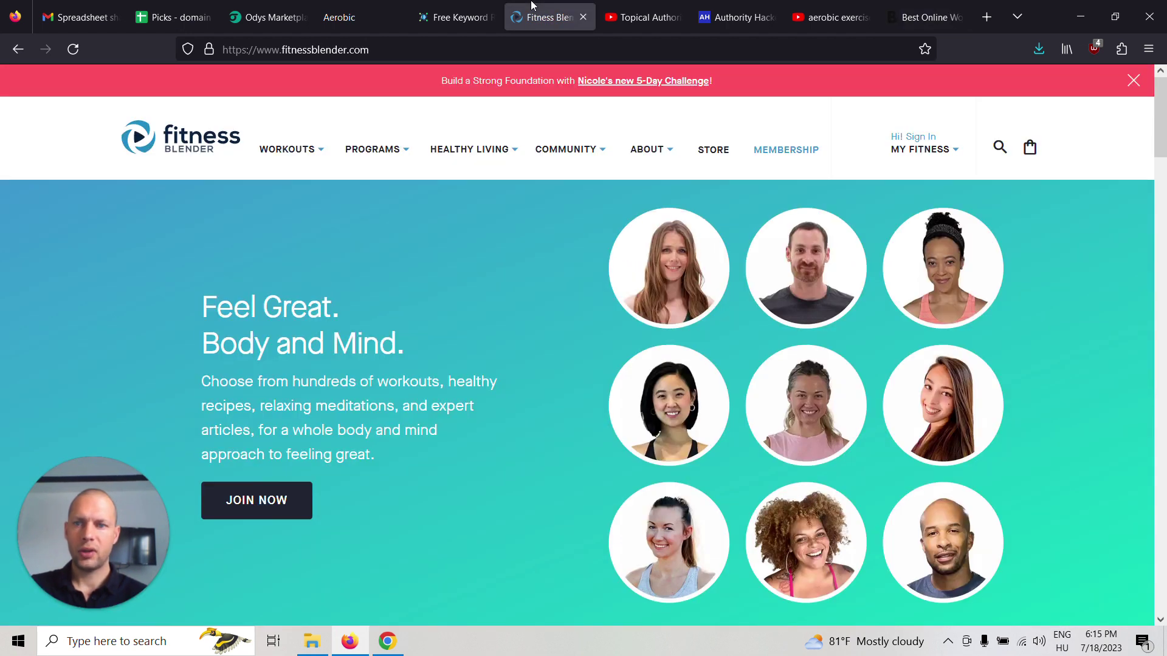
click(928, 5)
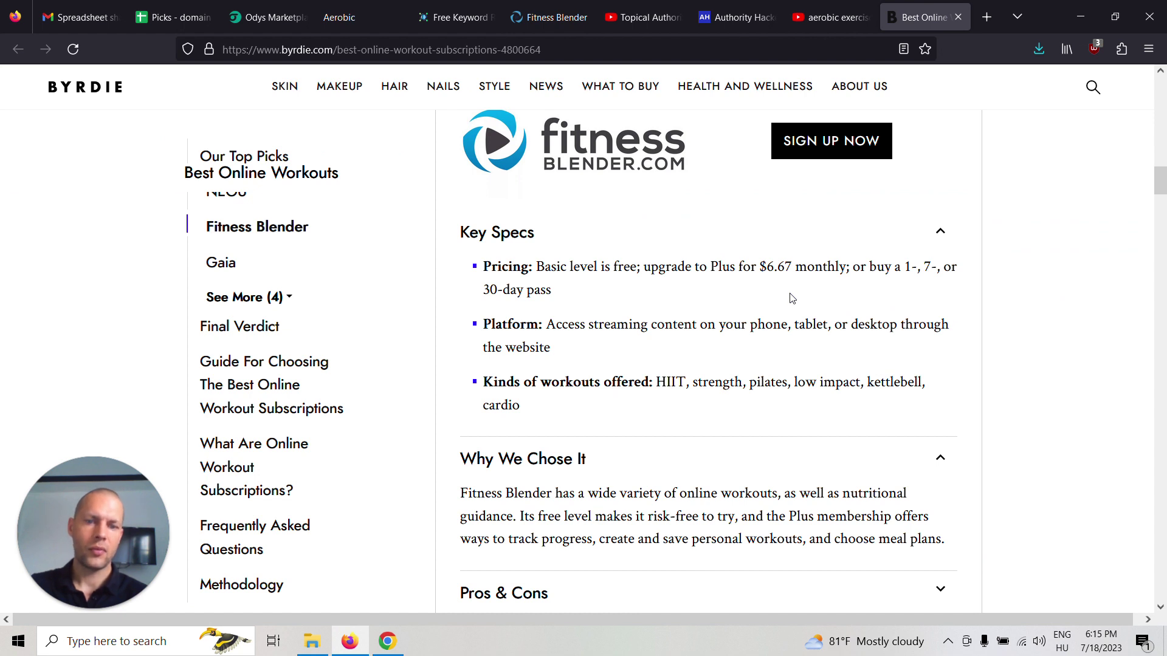
scroll(1071, 355, down, 3)
scroll(1071, 355, down, 1)
scroll(1071, 355, down, 3)
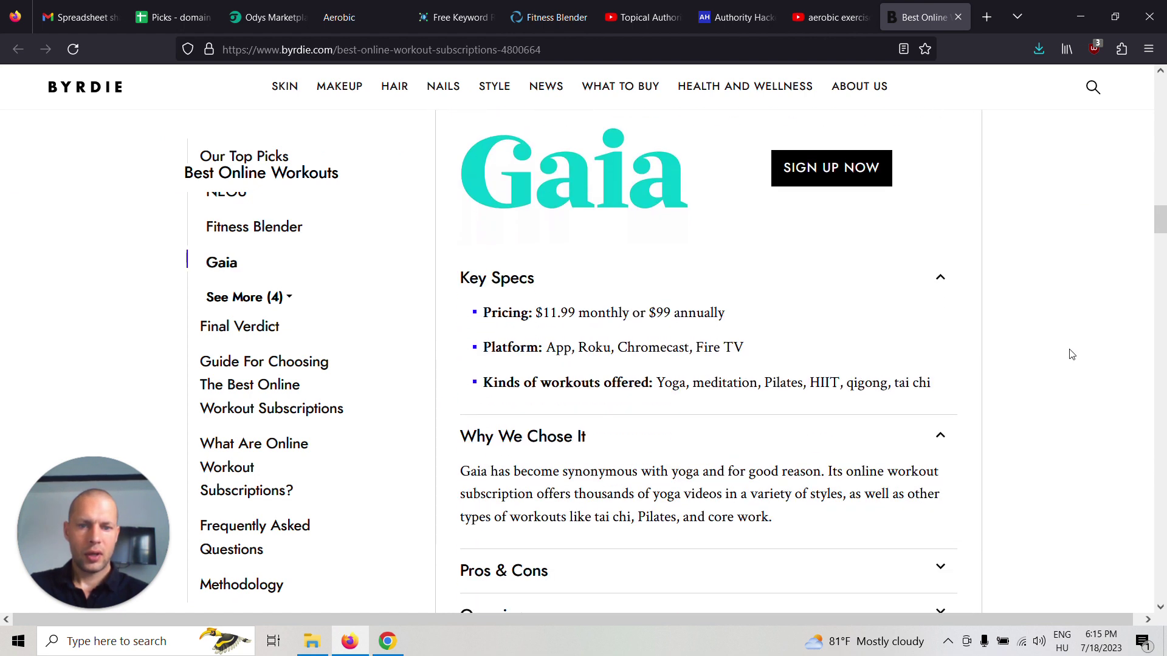
scroll(1072, 355, down, 3)
scroll(1071, 354, down, 3)
scroll(1071, 354, down, 5)
scroll(1072, 354, down, 1)
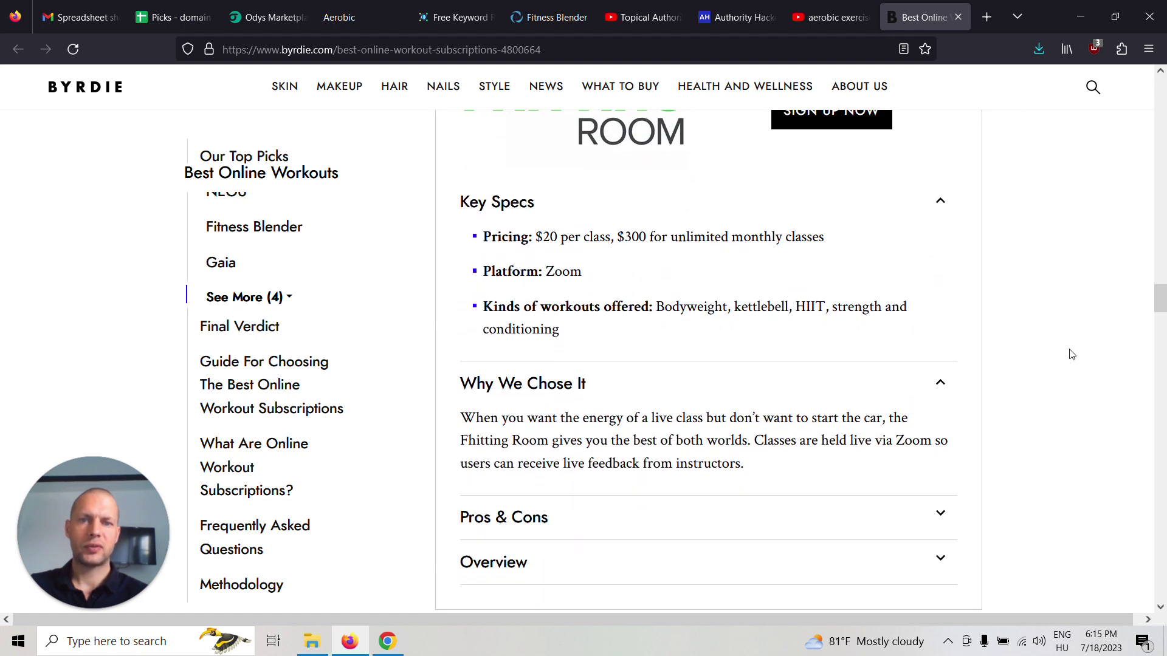
scroll(1072, 355, down, 3)
scroll(1072, 355, down, 1)
scroll(1072, 355, down, 4)
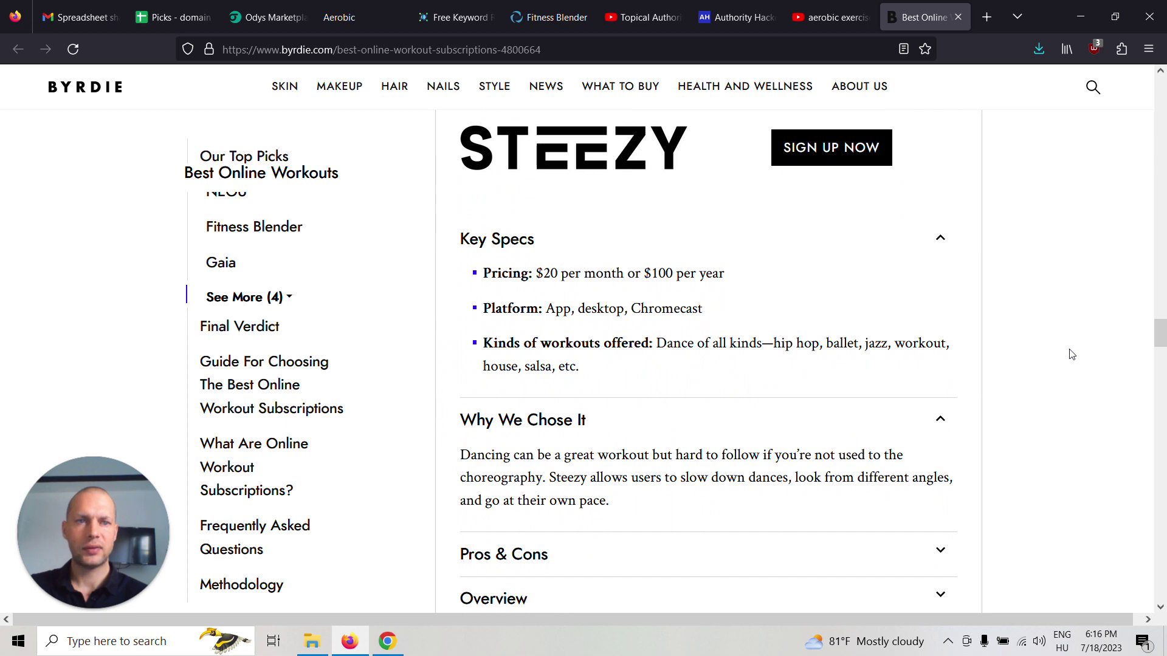
scroll(1072, 355, up, 3)
scroll(1072, 355, up, 5)
scroll(1071, 354, up, 5)
scroll(1072, 354, up, 5)
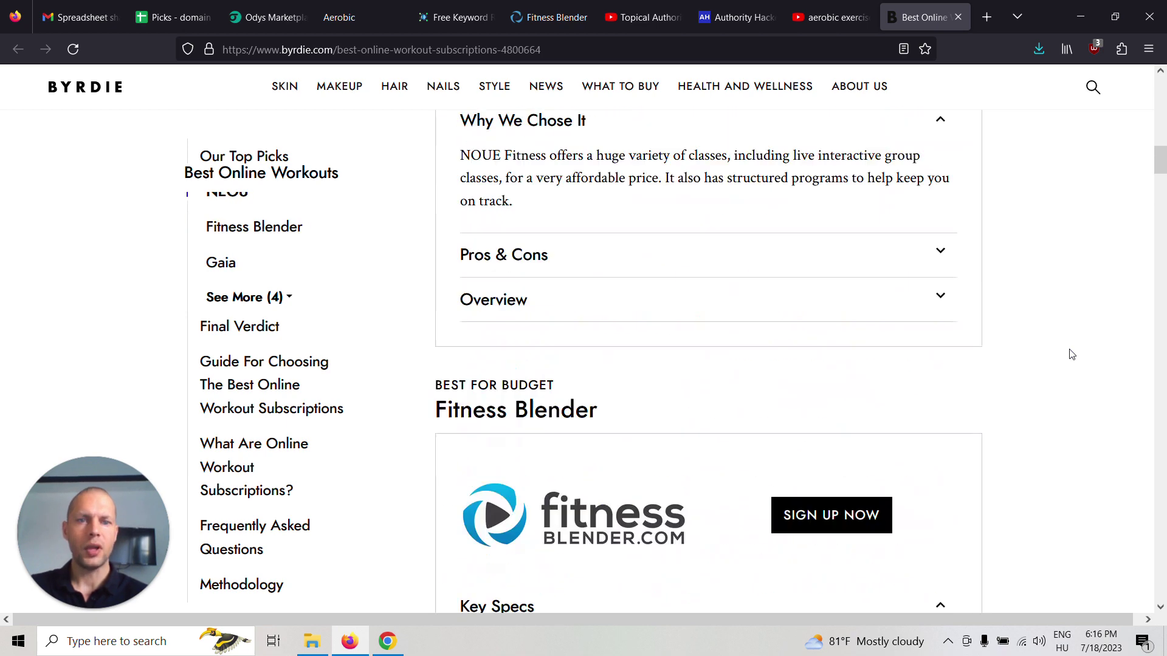
scroll(1071, 354, up, 10)
scroll(1071, 355, up, 3)
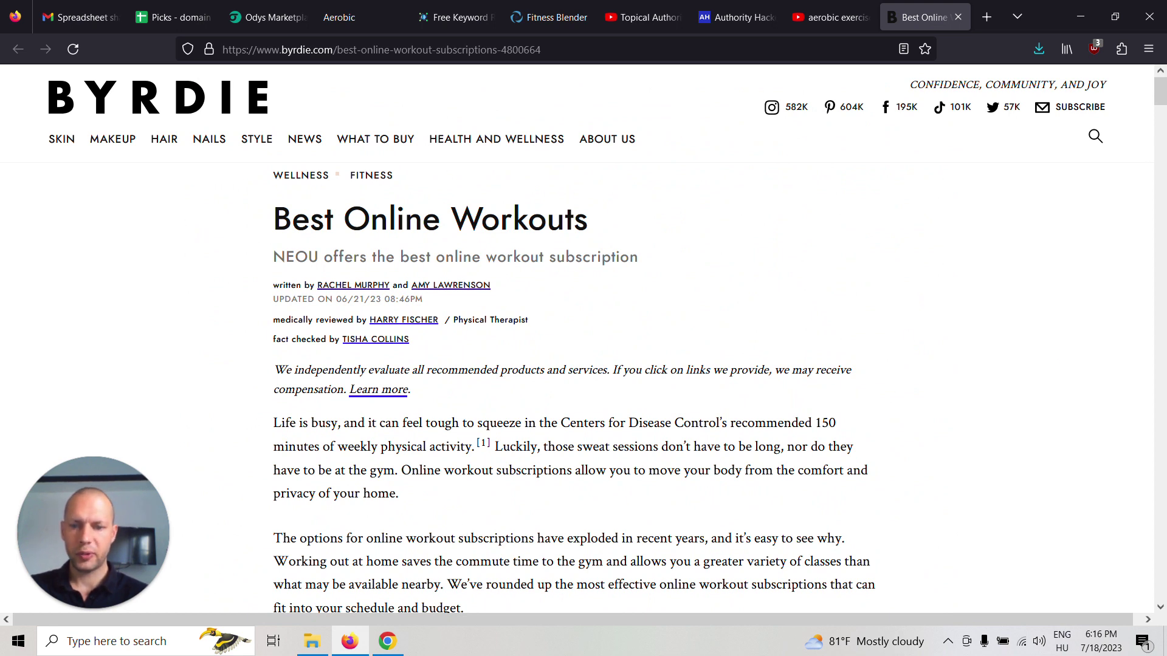
click(388, 642)
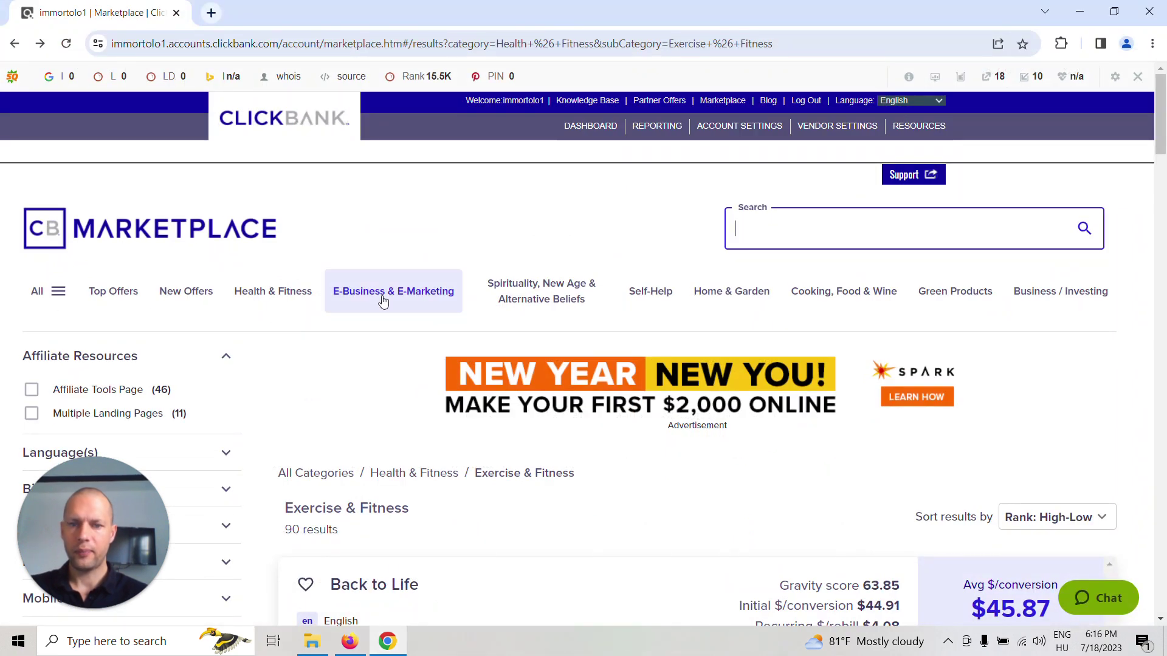
scroll(383, 301, down, 2)
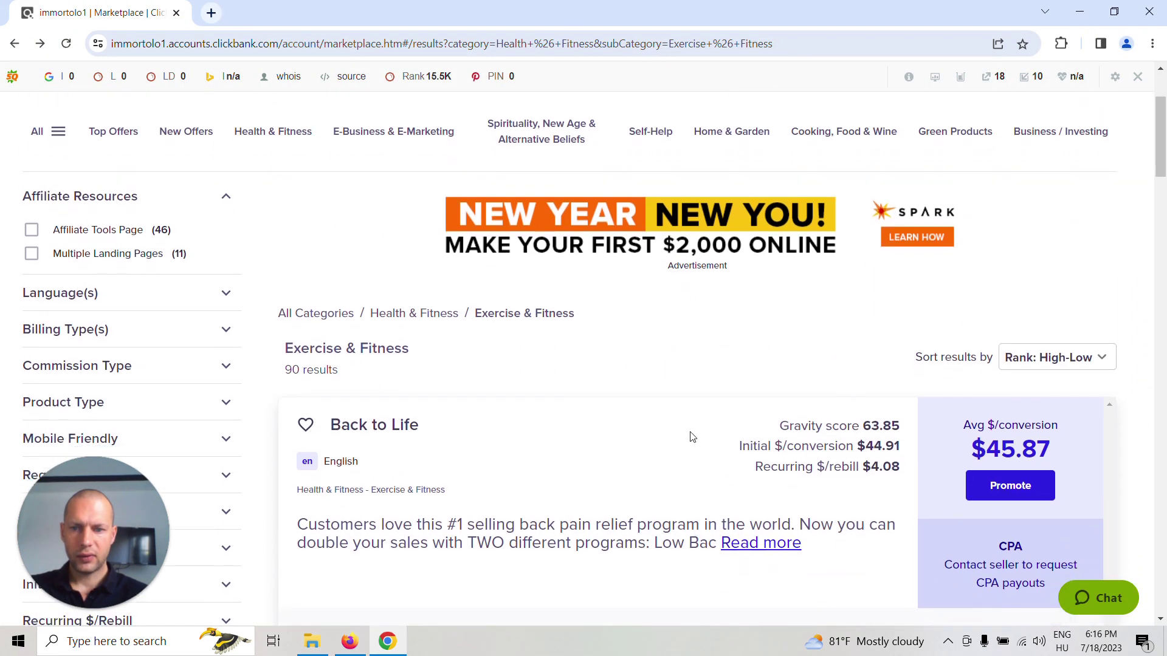
scroll(690, 436, down, 2)
scroll(690, 436, down, 1)
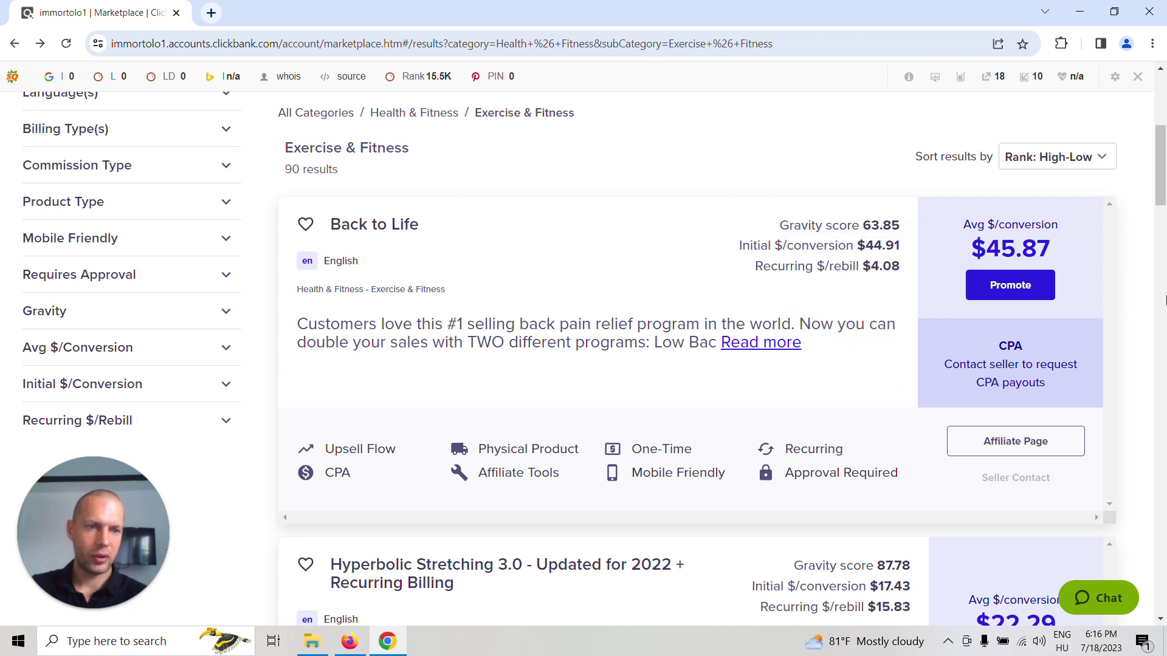
scroll(1166, 300, down, 2)
scroll(1166, 300, down, 3)
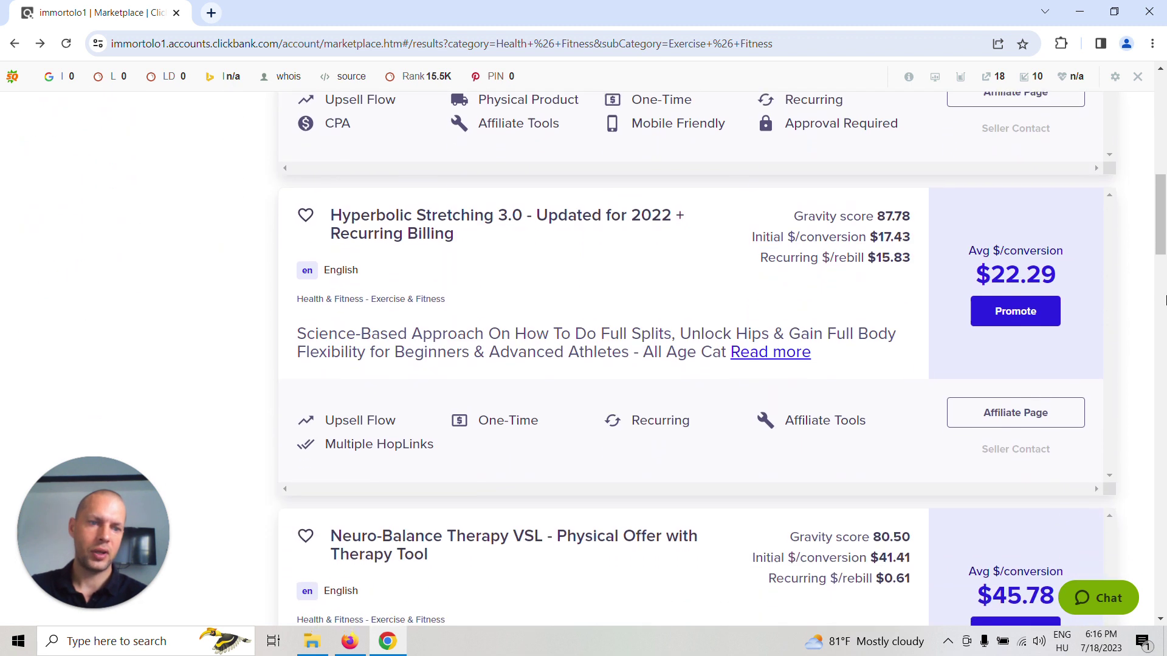
scroll(1165, 299, down, 2)
scroll(1157, 292, down, 2)
scroll(1151, 284, down, 1)
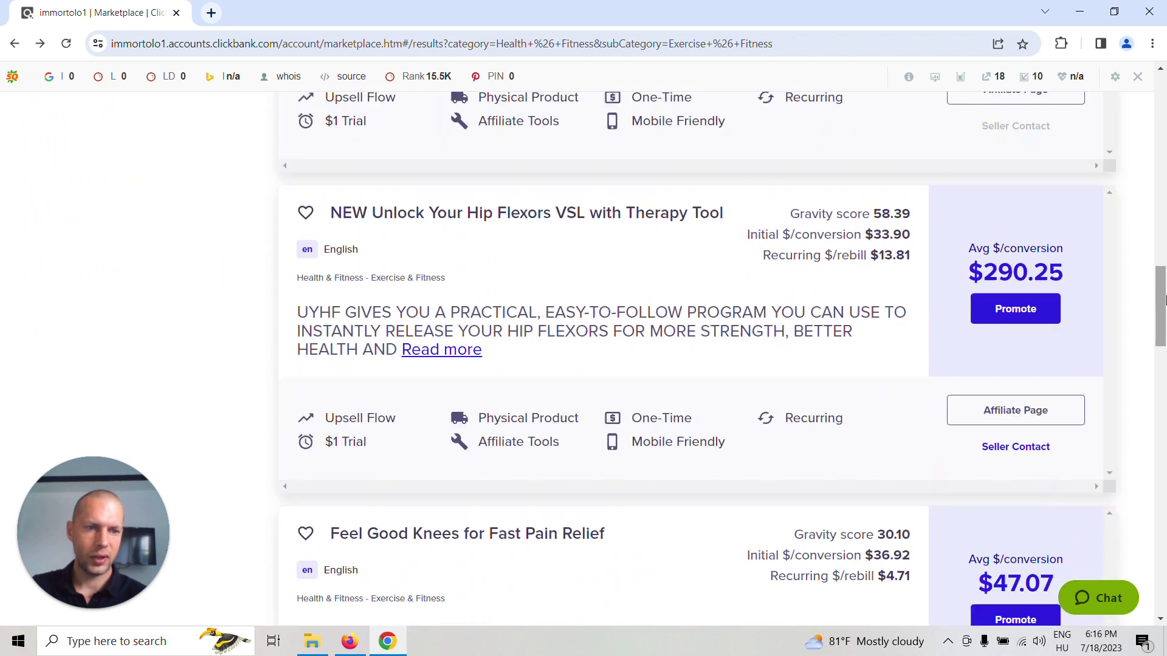
scroll(1145, 281, down, 1)
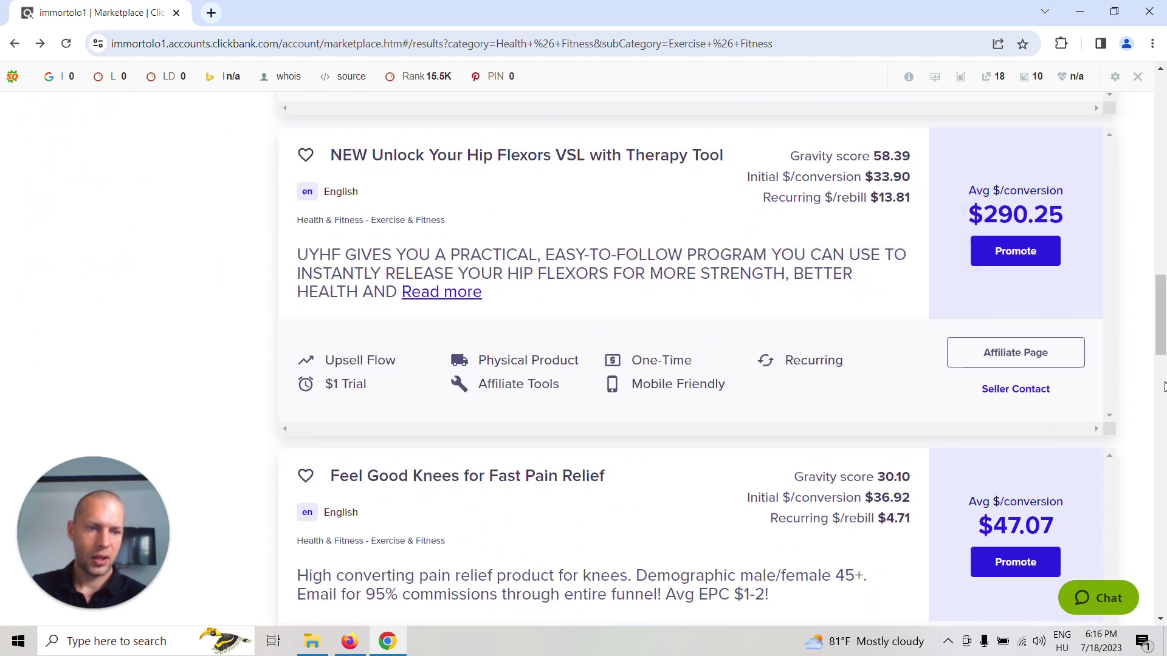
scroll(1164, 393, down, 3)
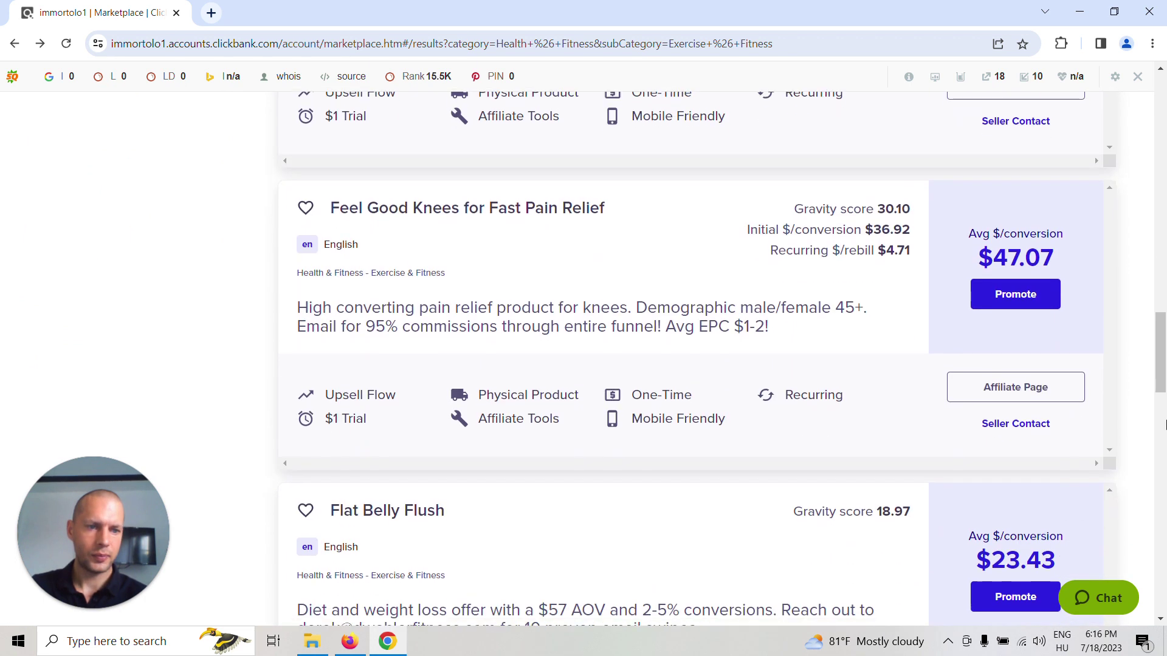
scroll(1162, 419, down, 3)
scroll(1164, 422, down, 3)
scroll(1164, 422, down, 2)
scroll(1164, 423, down, 3)
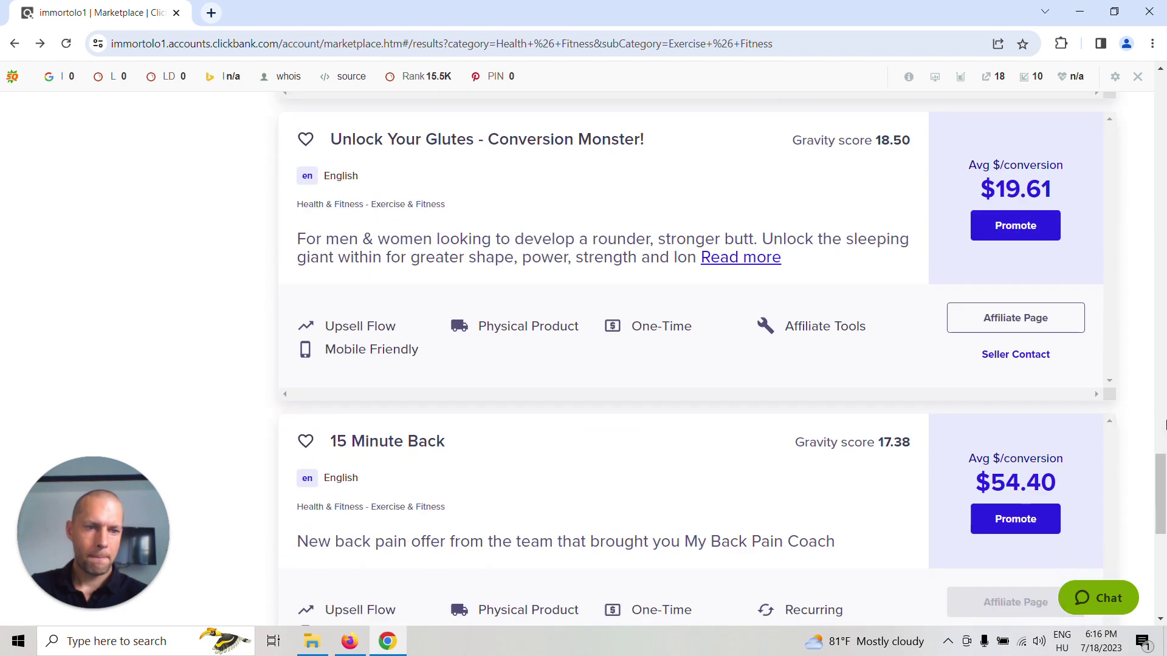
scroll(1164, 424, down, 3)
scroll(1165, 424, down, 3)
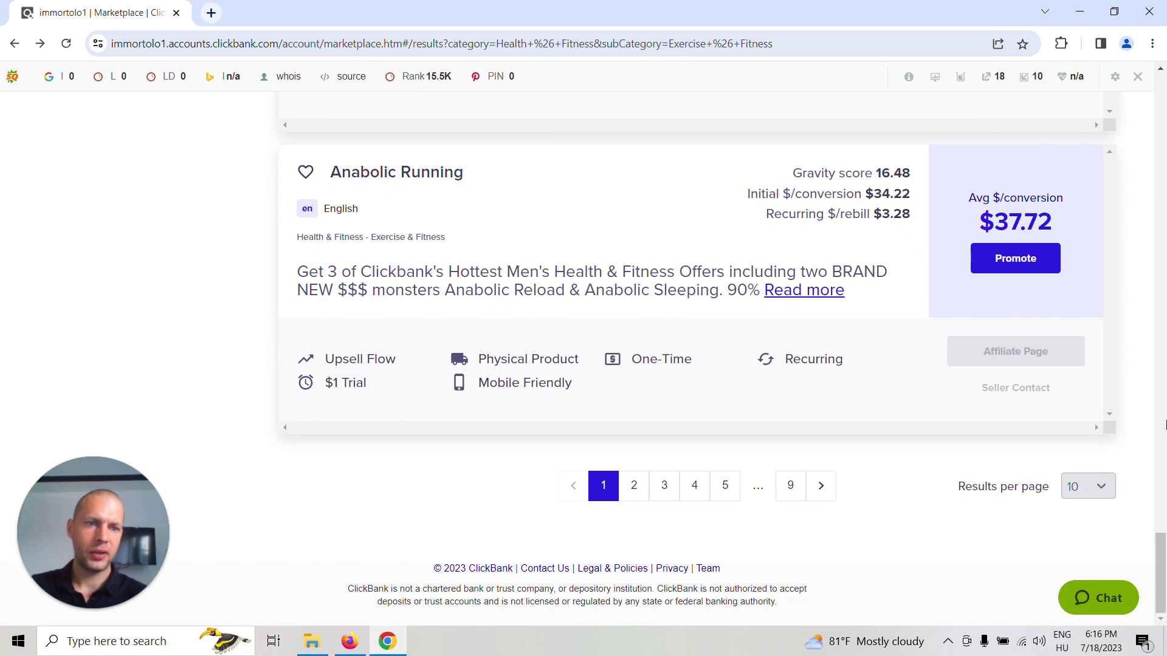
scroll(1165, 424, up, 5)
scroll(1165, 424, up, 3)
scroll(1164, 424, up, 3)
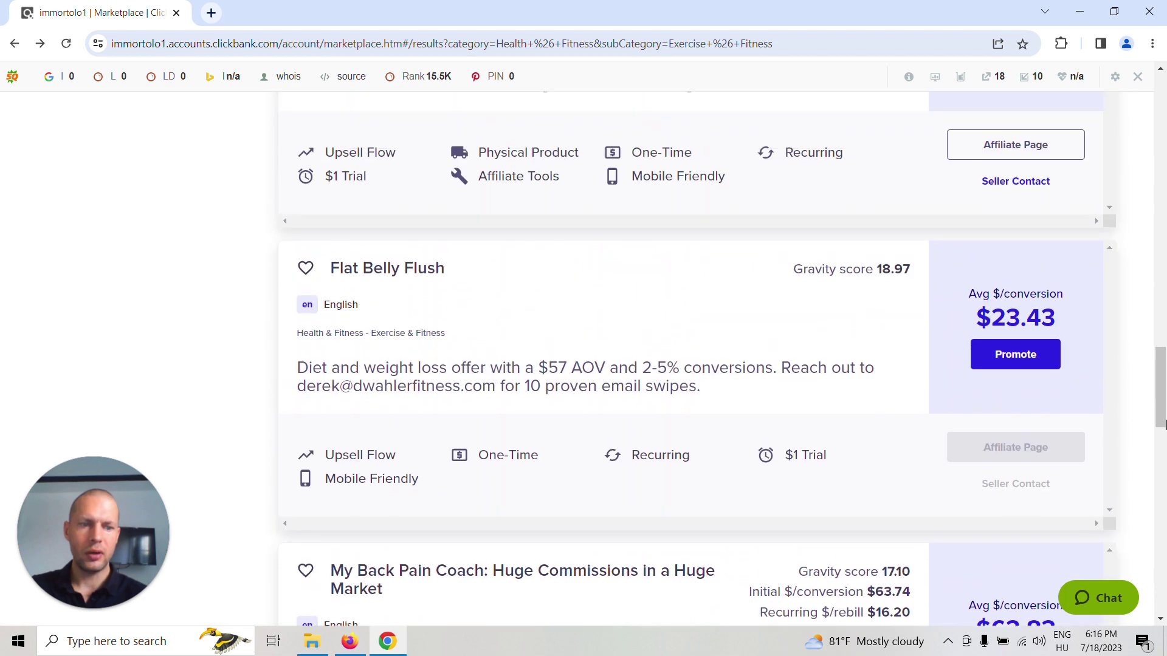
scroll(1164, 425, up, 3)
scroll(1165, 424, up, 3)
scroll(1164, 424, up, 3)
scroll(1164, 423, up, 3)
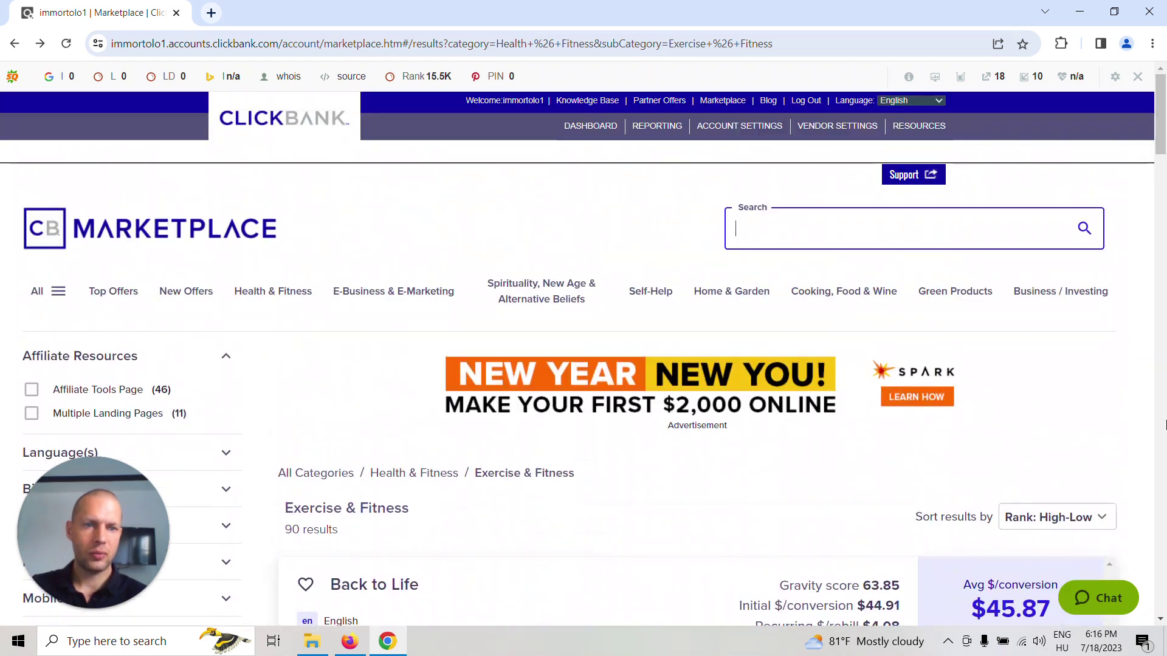